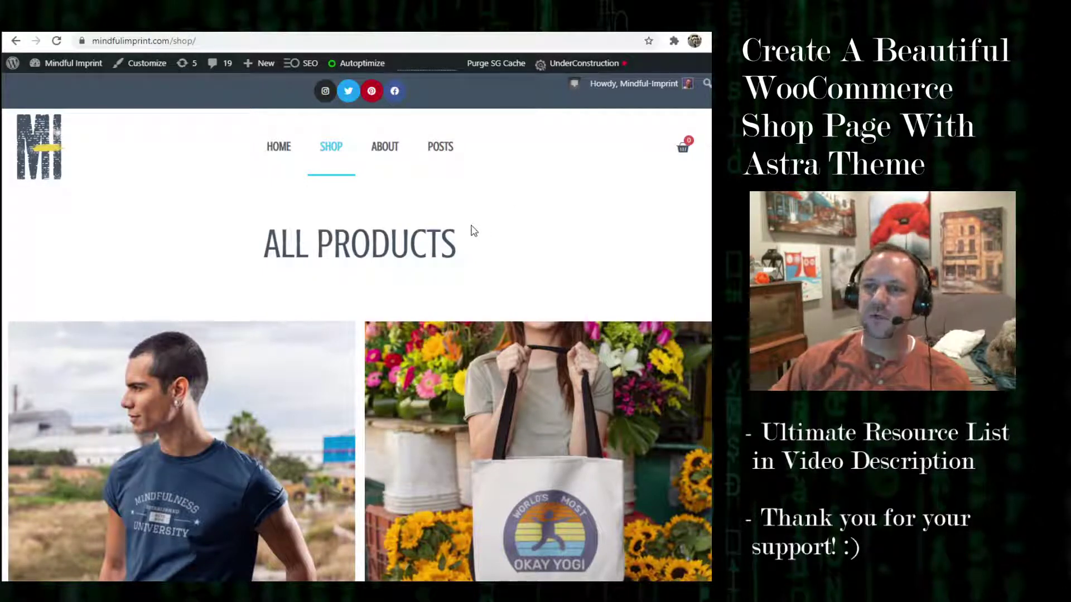
# Scroll down through the ALL PRODUCTS shop page's product grid and back up.
pyautogui.scroll(-10, 492, 256)
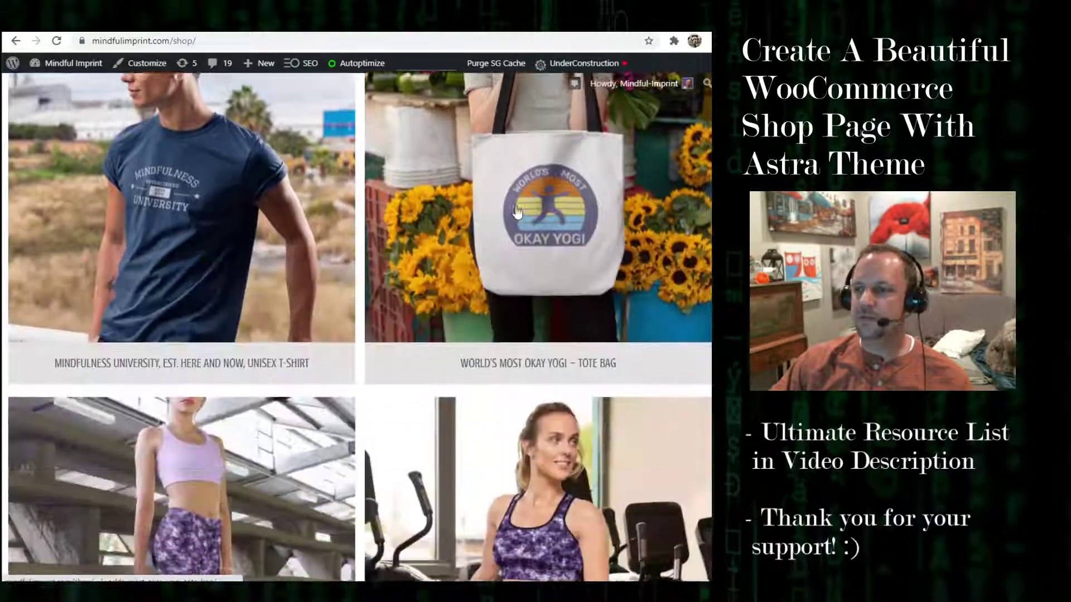
pyautogui.scroll(-15, 519, 208)
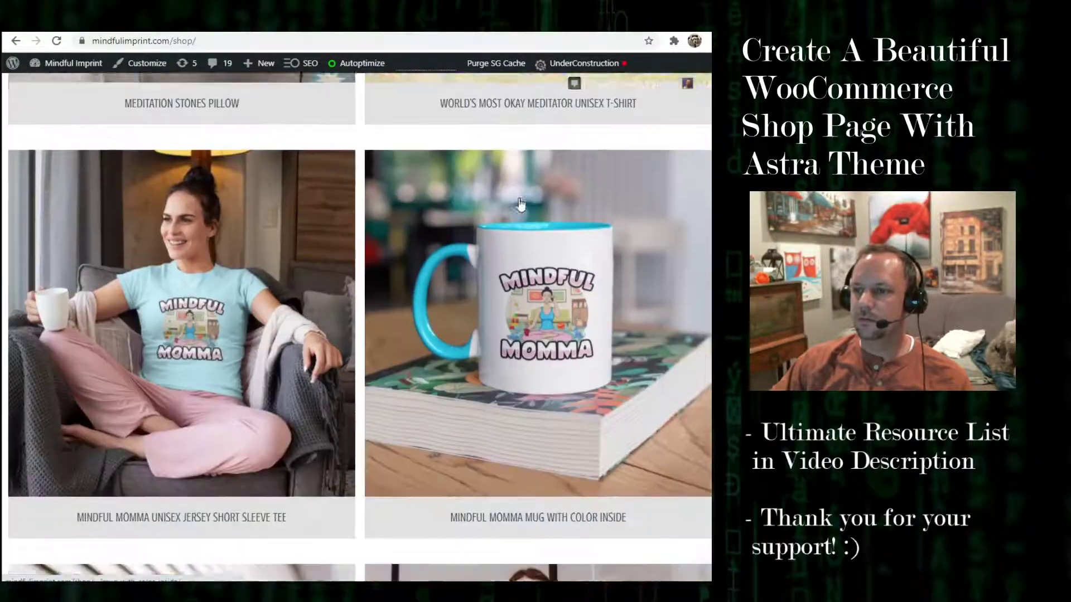
pyautogui.scroll(-20, 519, 205)
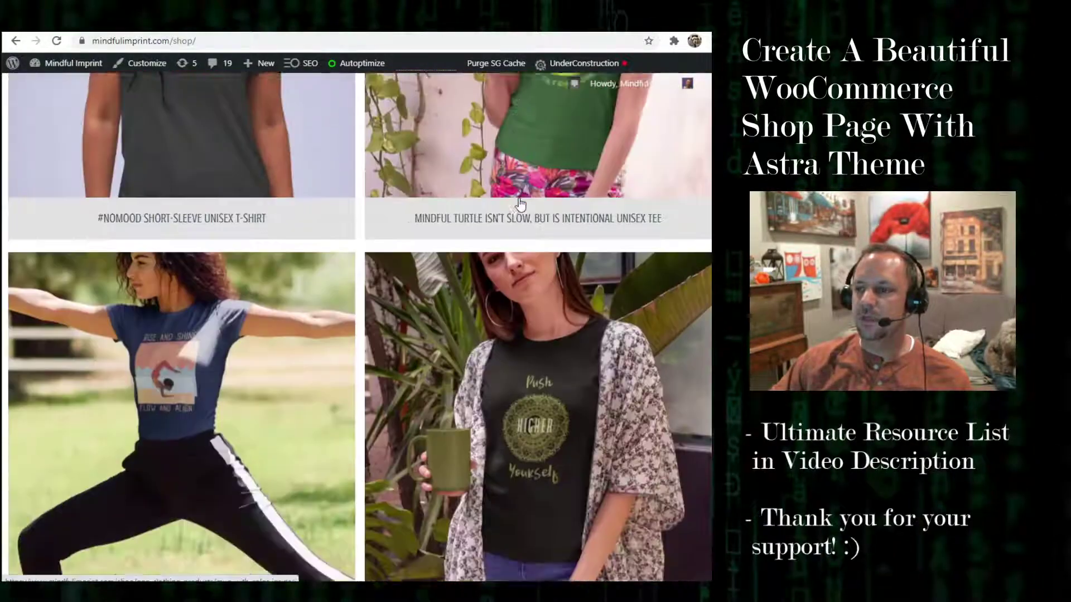
pyautogui.scroll(-20, 520, 205)
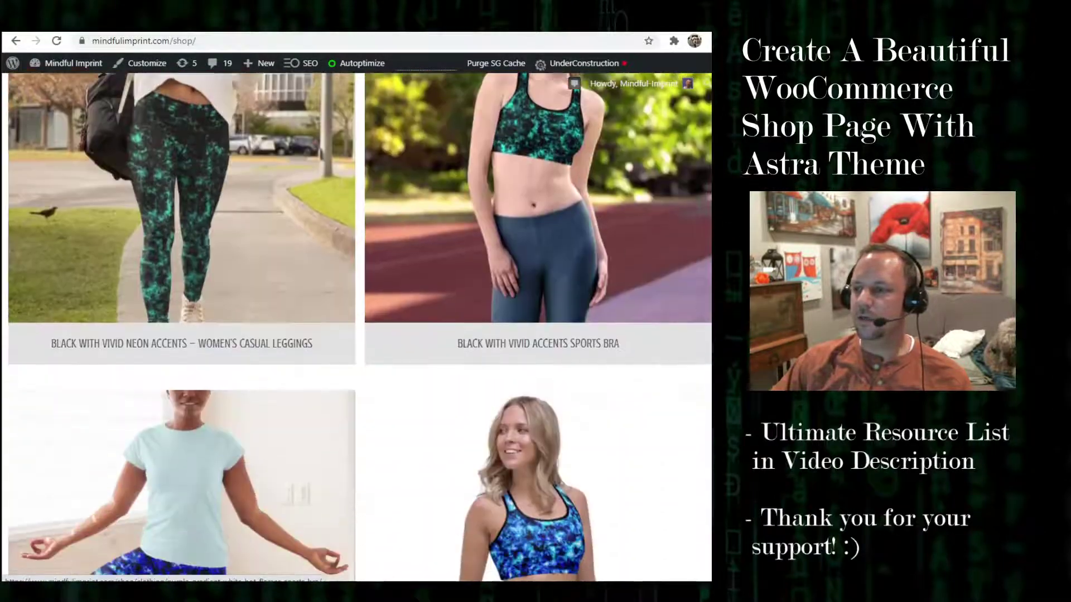
pyautogui.scroll(-15, 520, 205)
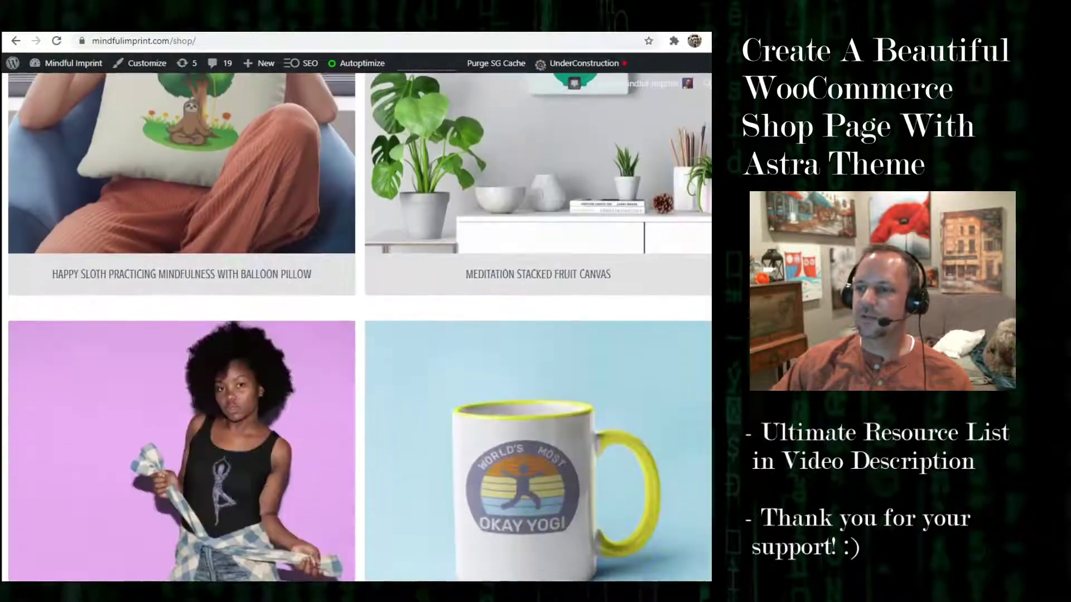
pyautogui.scroll(-6, 357, 327)
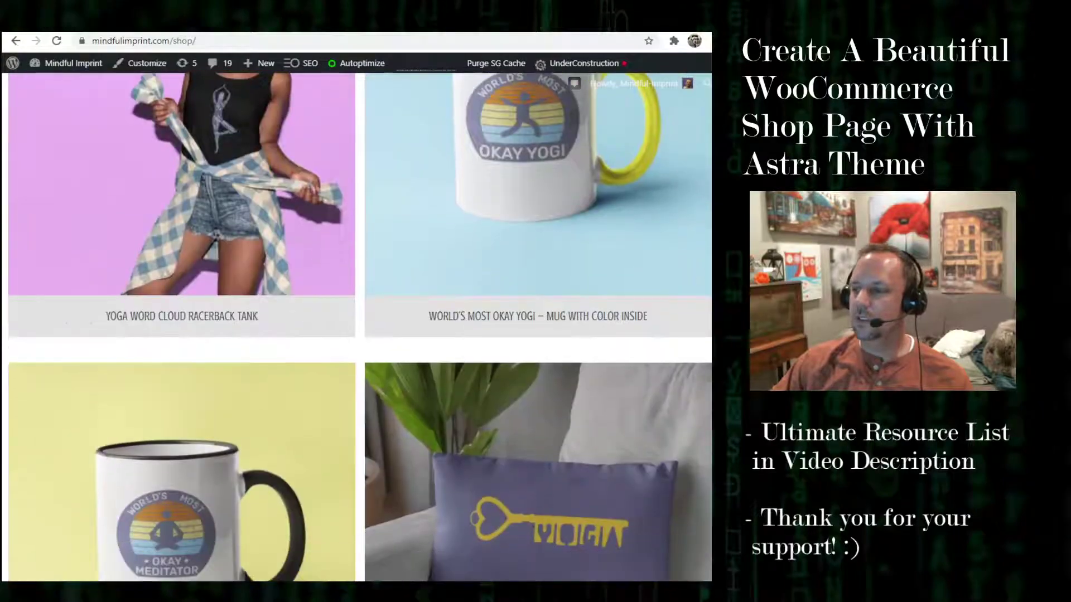
pyautogui.scroll(-15, 357, 327)
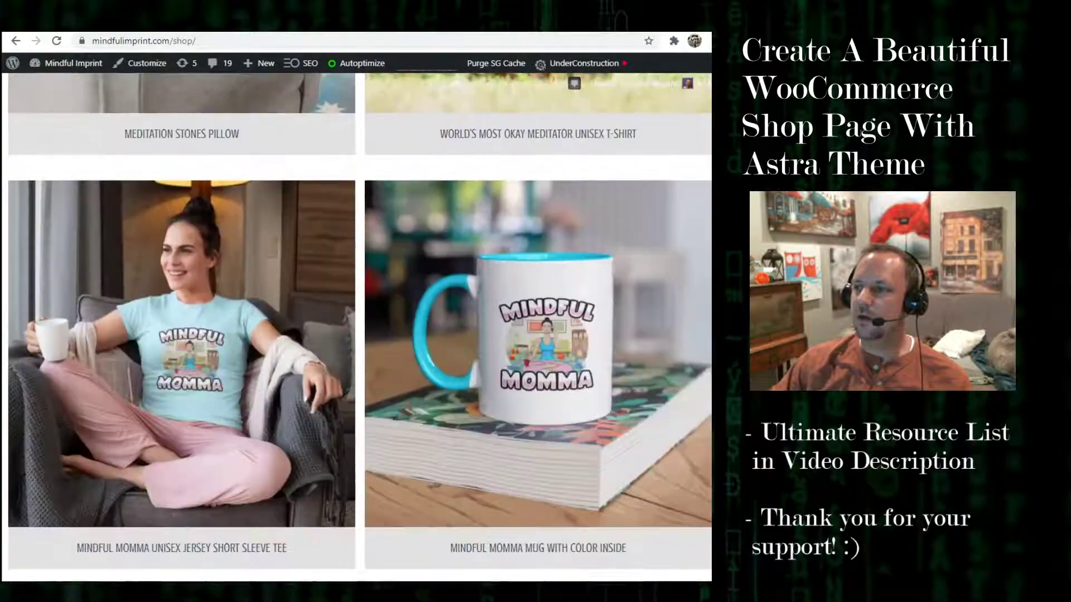
pyautogui.scroll(20, 357, 326)
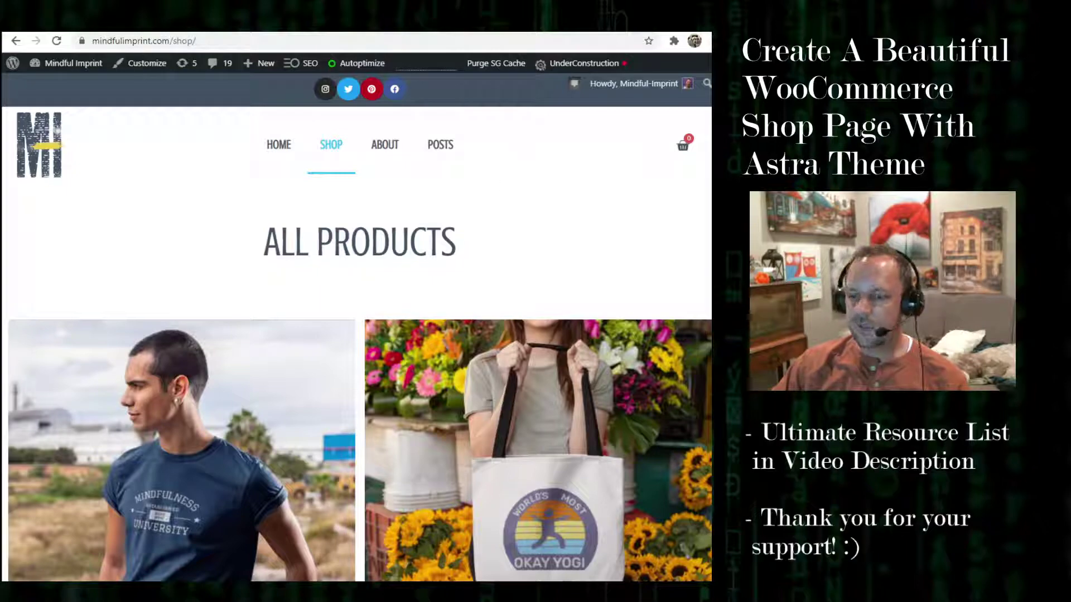
pyautogui.hotkey('alt', 'Tab')
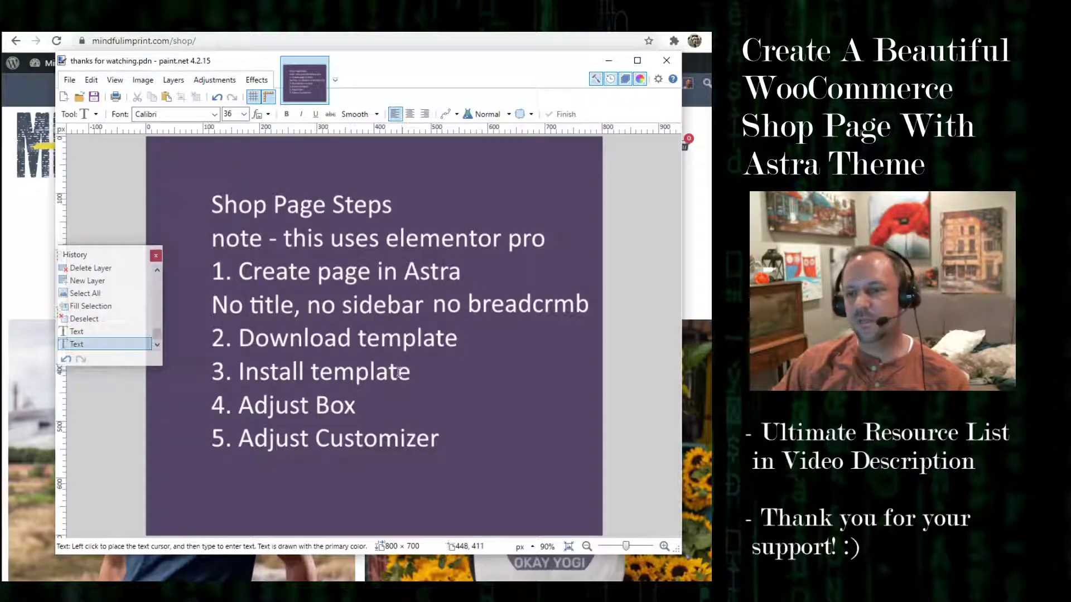
pyautogui.click(269, 407)
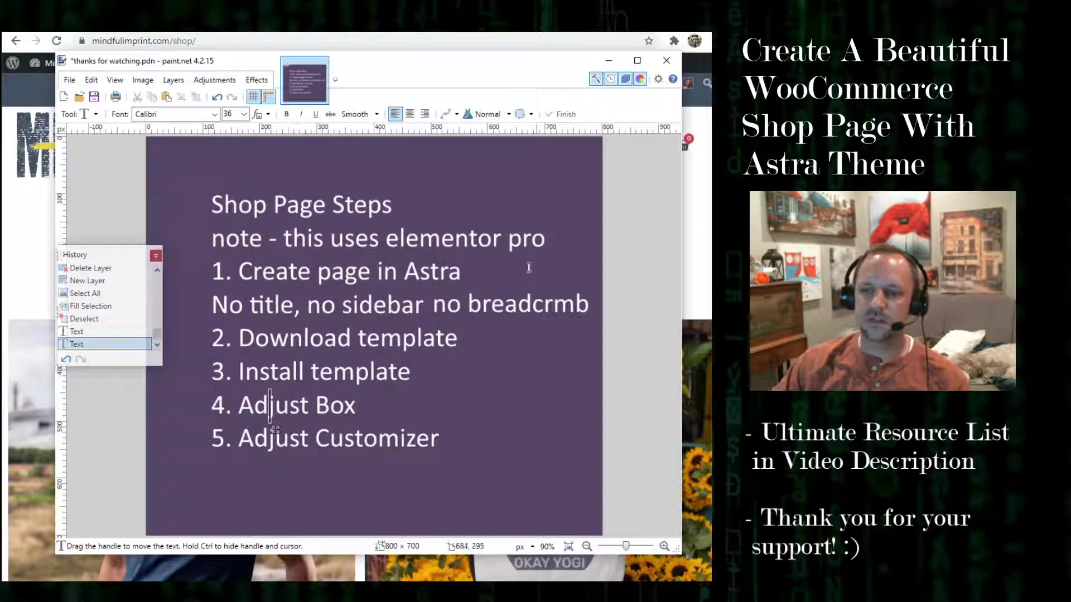
# Create a new blank page titled SHOP2.
pyautogui.click(609, 60)
pyautogui.moveTo(622, 85)
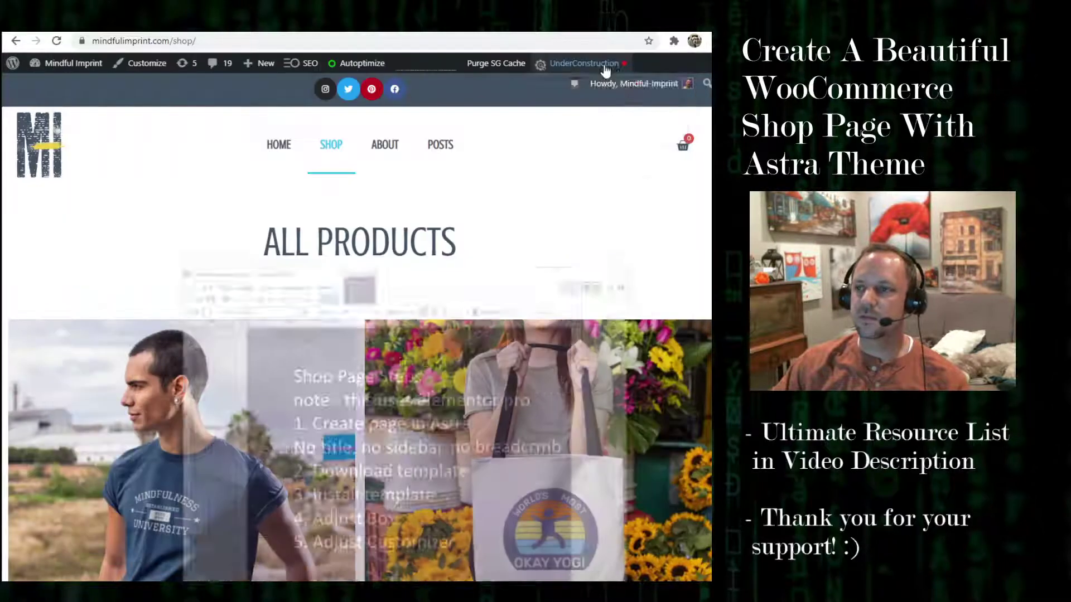
pyautogui.moveTo(77, 69)
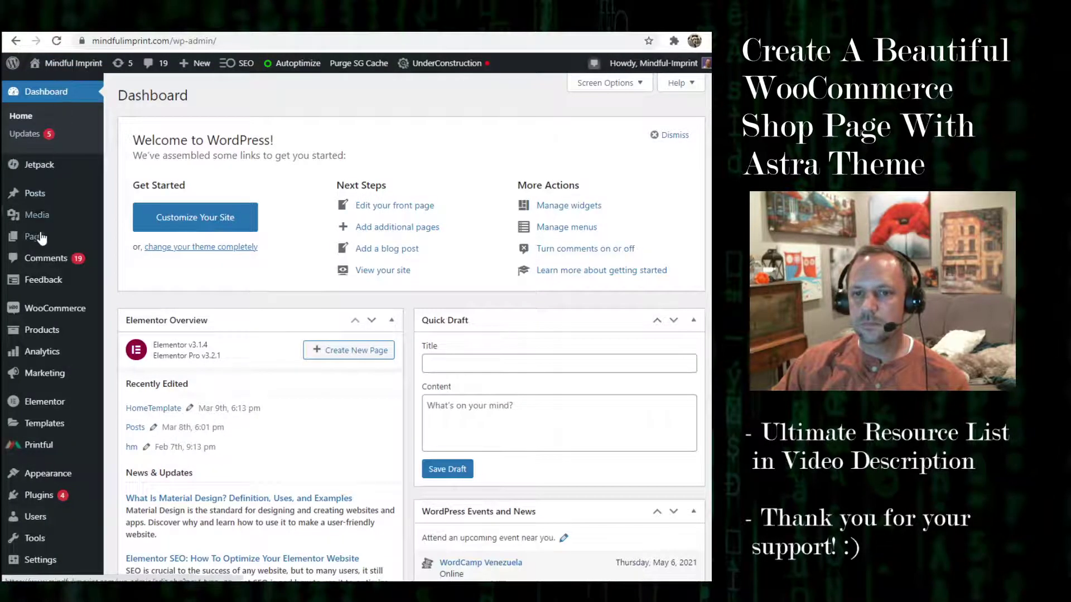
pyautogui.moveTo(41, 243)
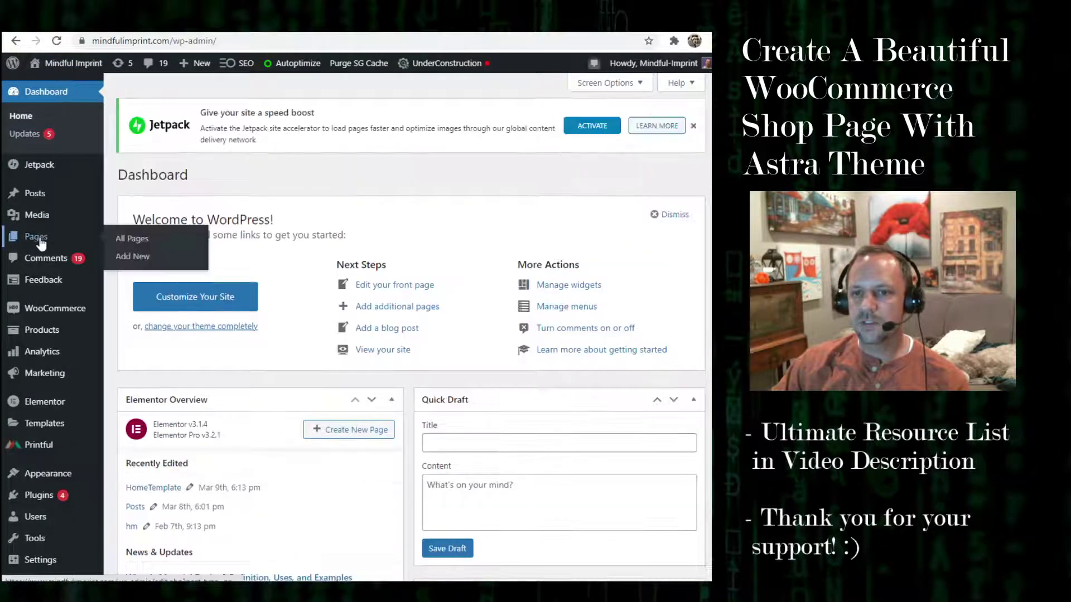
pyautogui.click(140, 259)
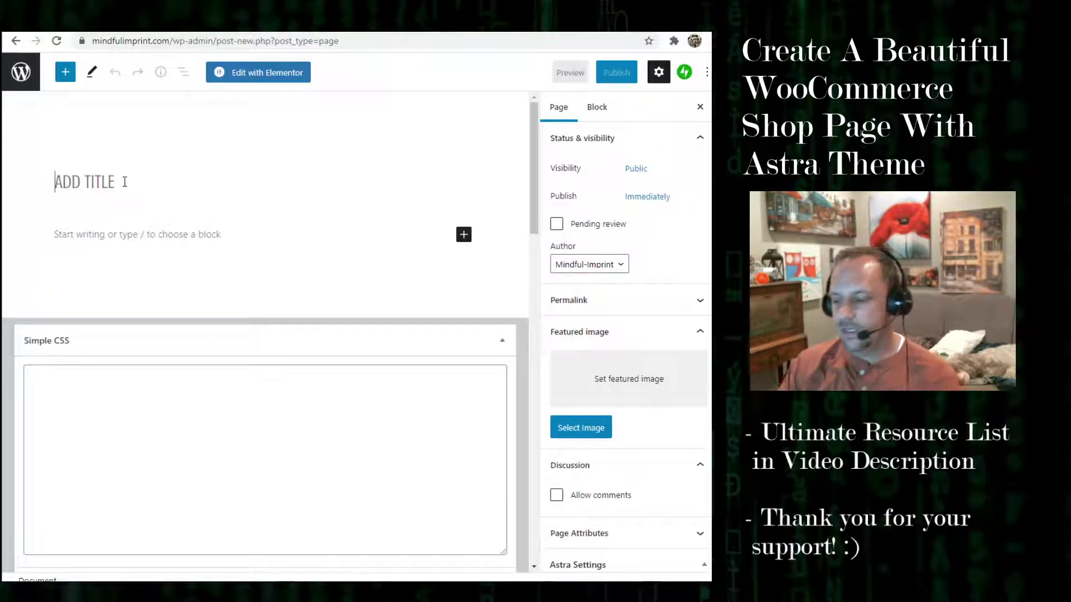
pyautogui.write('SHOP2')
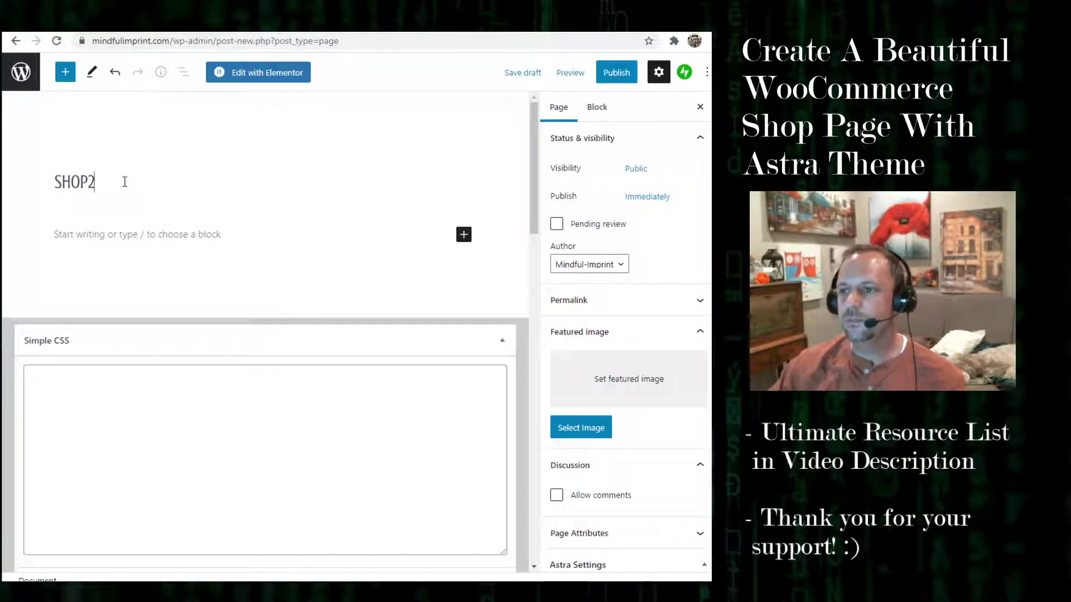
# Set Astra options: No Sidebar, Full Width / Contained, with title, breadcrumb and featured image disabled.
pyautogui.scroll(-5, 652, 344)
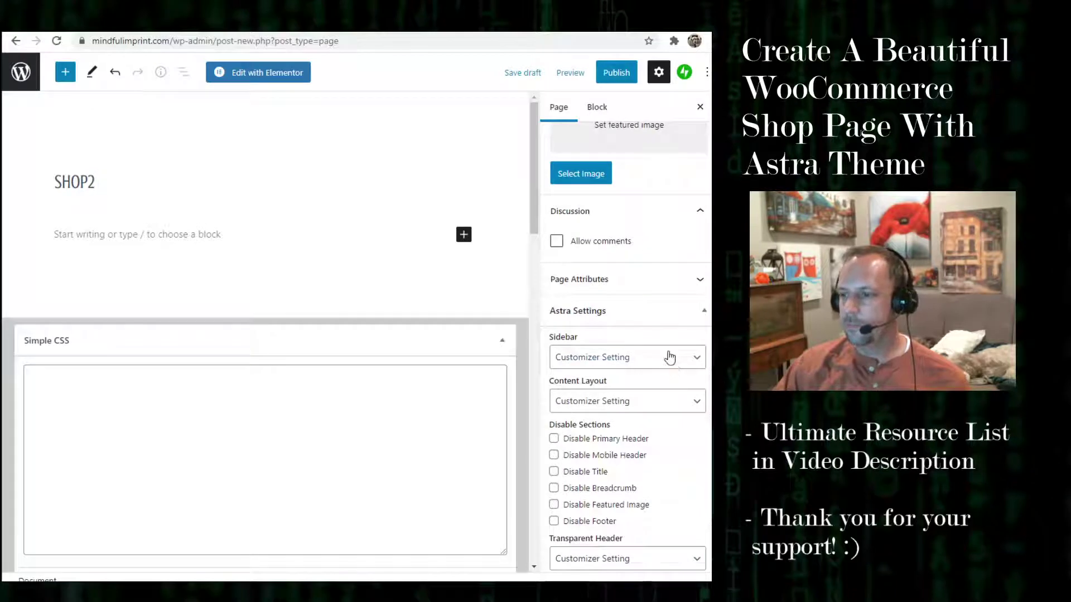
pyautogui.click(669, 357)
pyautogui.click(601, 413)
pyautogui.click(654, 402)
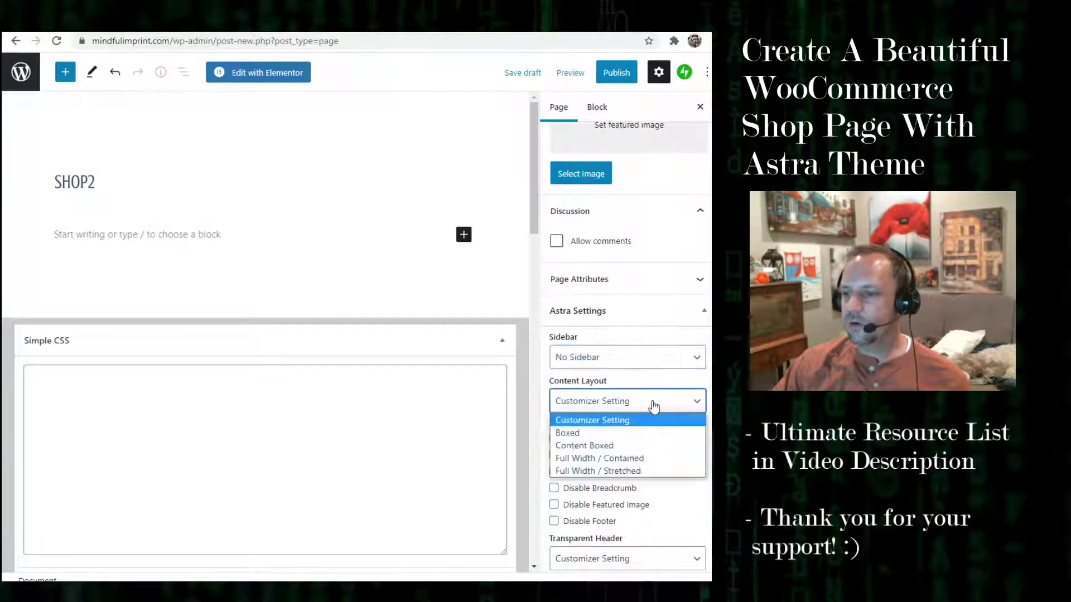
pyautogui.click(641, 458)
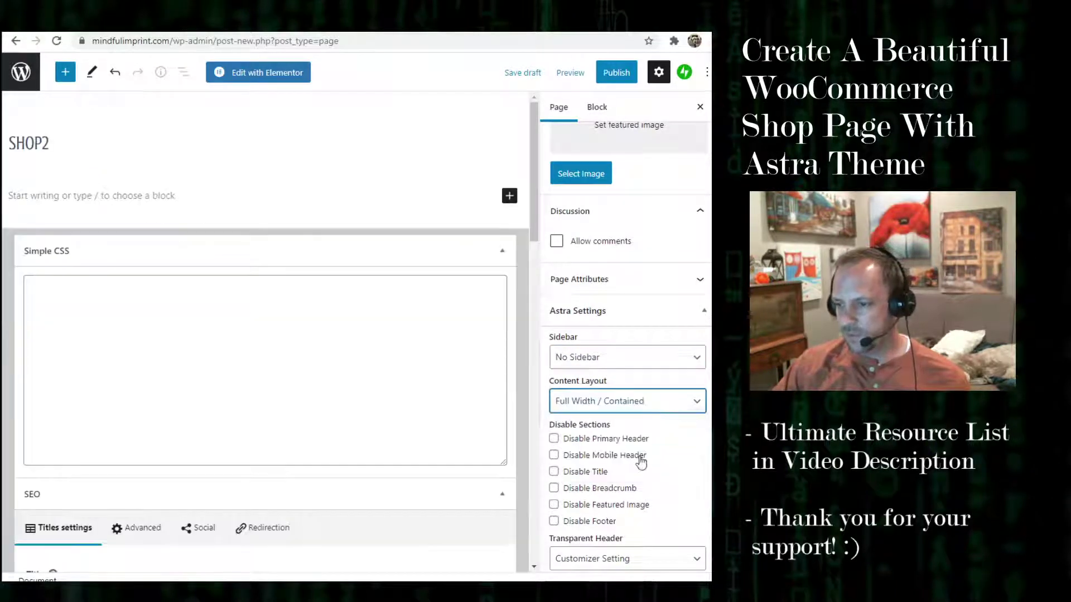
pyautogui.click(584, 473)
pyautogui.click(580, 490)
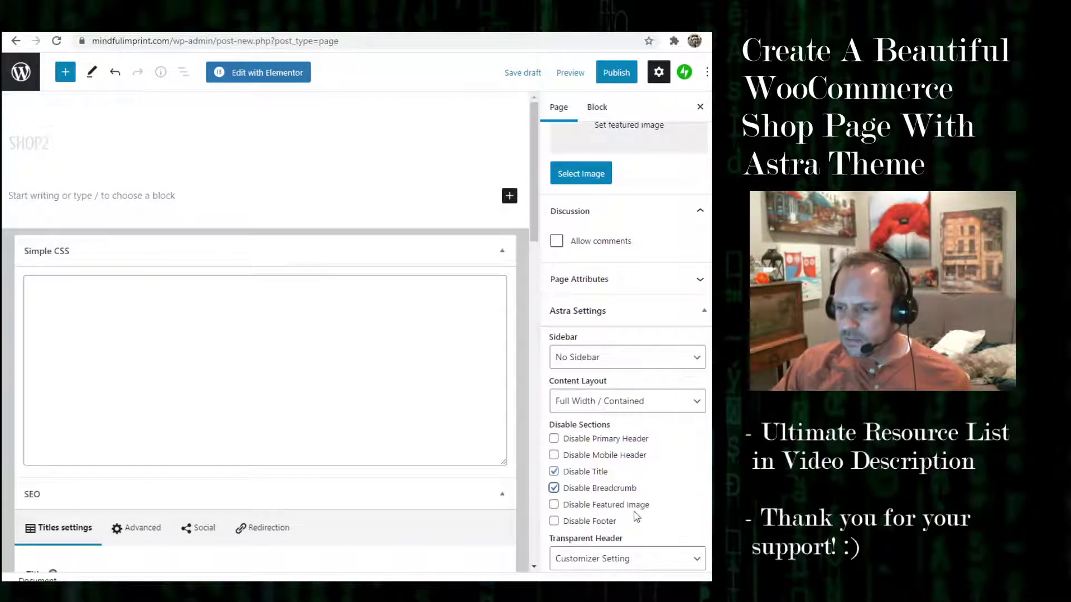
pyautogui.click(601, 506)
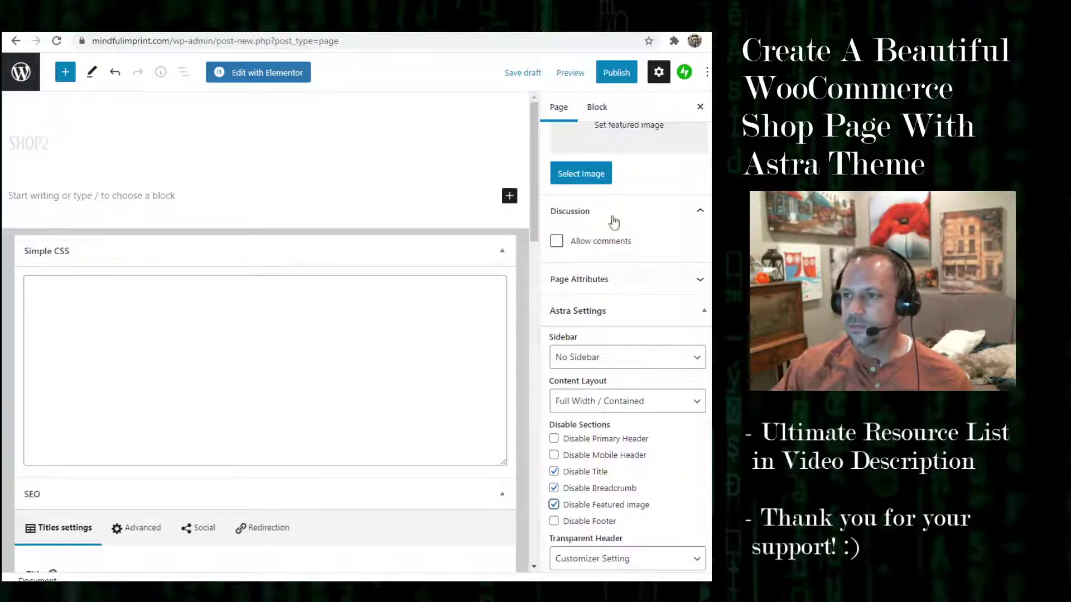
# Publish the SHOP2 page.
pyautogui.scroll(2, 605, 345)
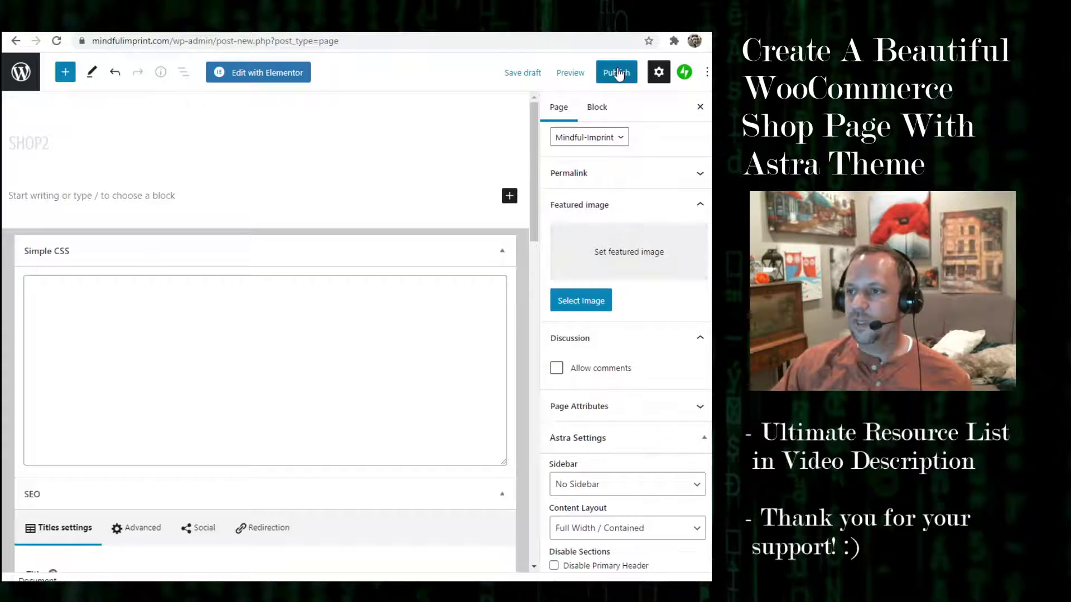
pyautogui.click(616, 73)
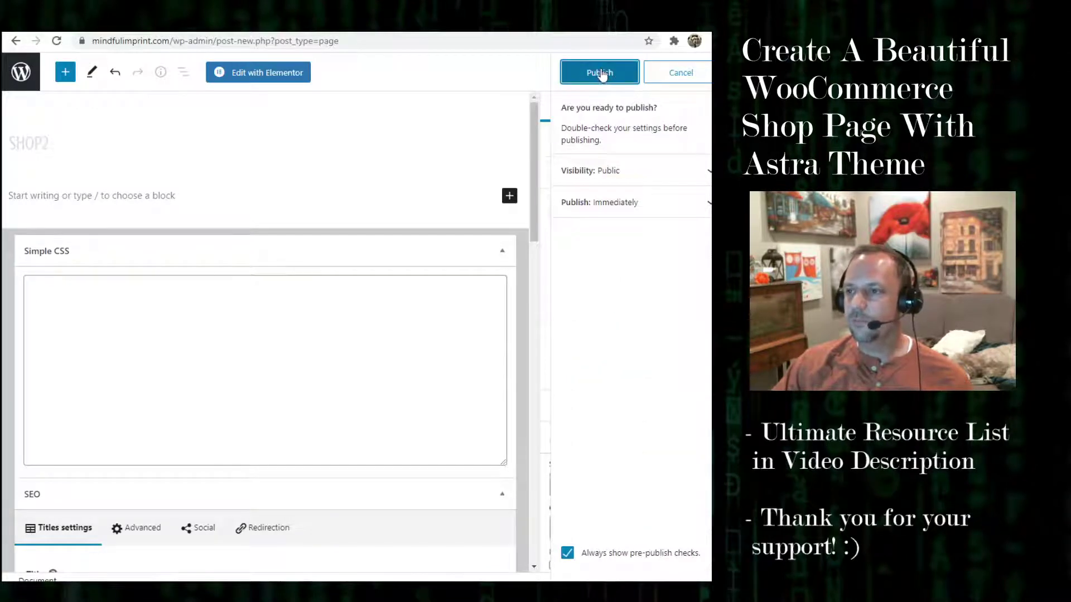
pyautogui.click(601, 73)
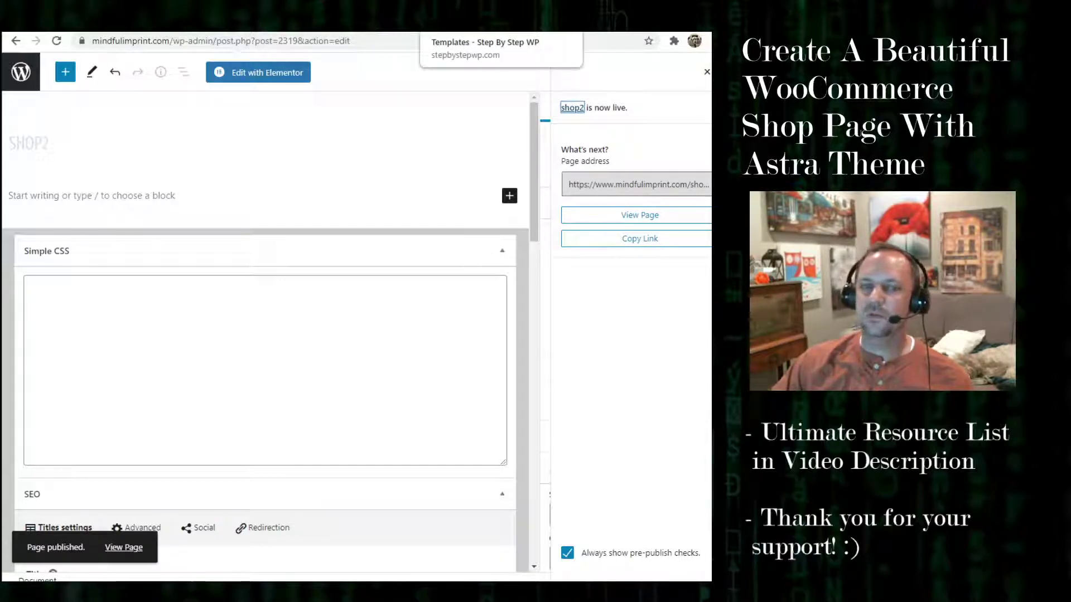
# On the Step By Step WP templates page, download the WooCommerce Shop Template.
pyautogui.click(446, 23)
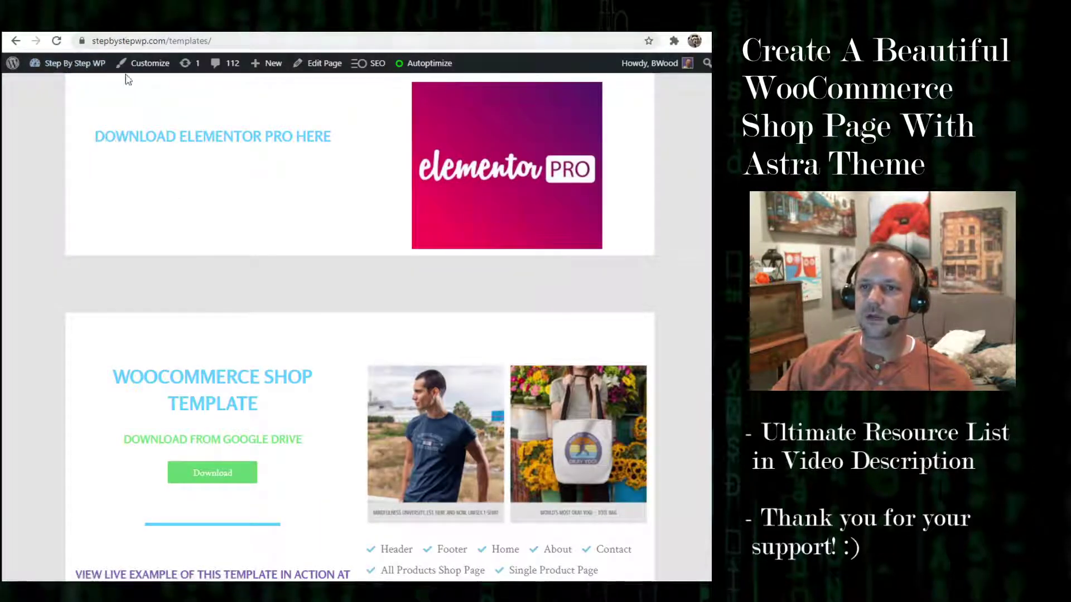
pyautogui.scroll(10, 284, 189)
pyautogui.click(74, 124)
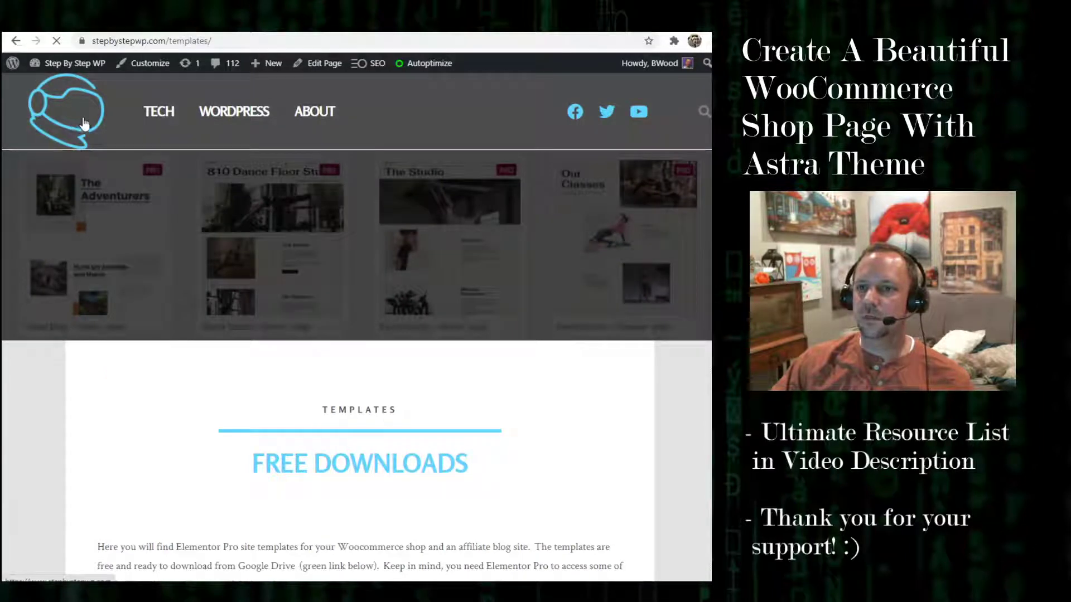
pyautogui.scroll(-2, 485, 246)
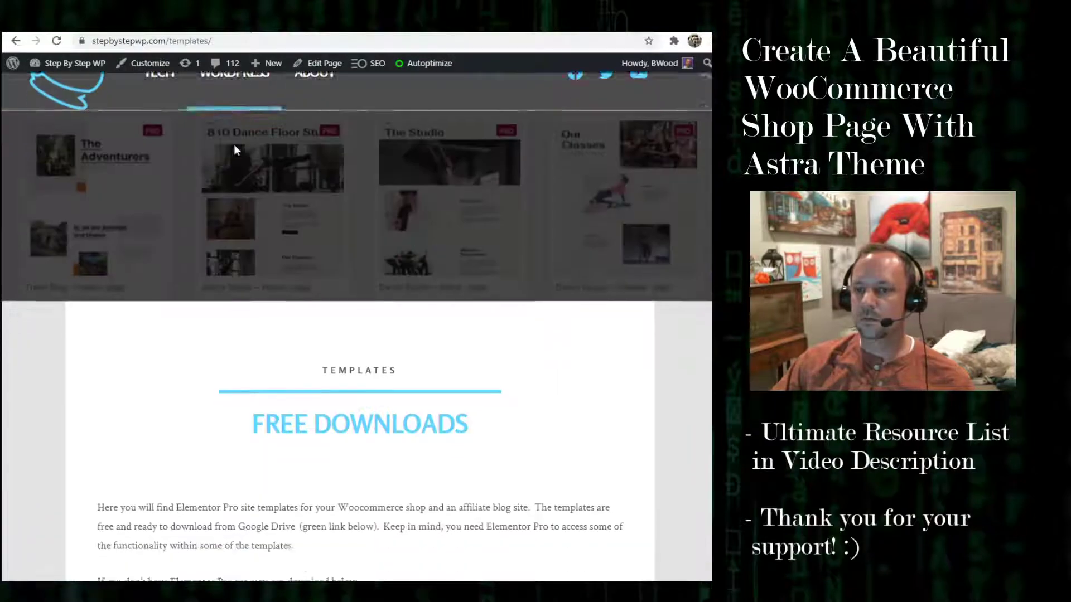
pyautogui.scroll(-8, 236, 148)
pyautogui.scroll(-3, 322, 307)
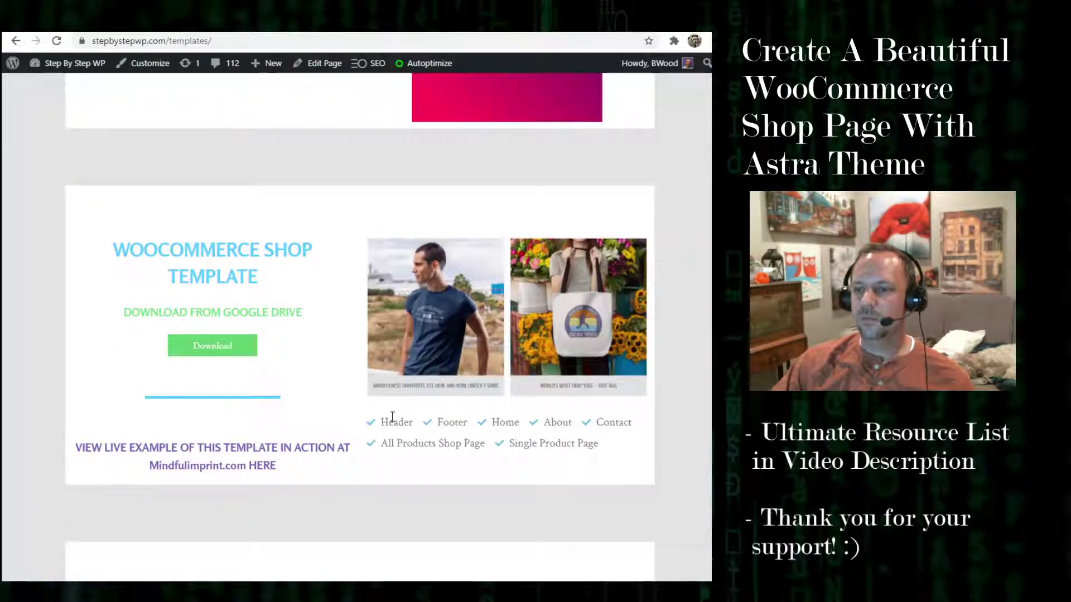
pyautogui.moveTo(380, 422); pyautogui.dragTo(582, 442)
pyautogui.click(515, 424)
pyautogui.click(224, 349)
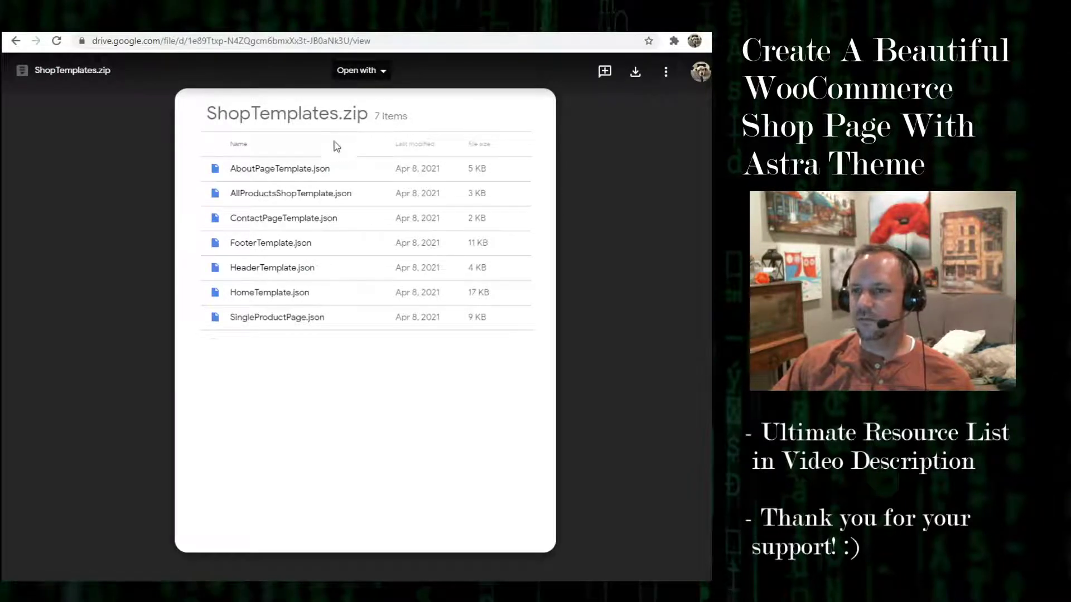
# Download ShopTemplates.zip from the Google Drive preview.
pyautogui.click(636, 72)
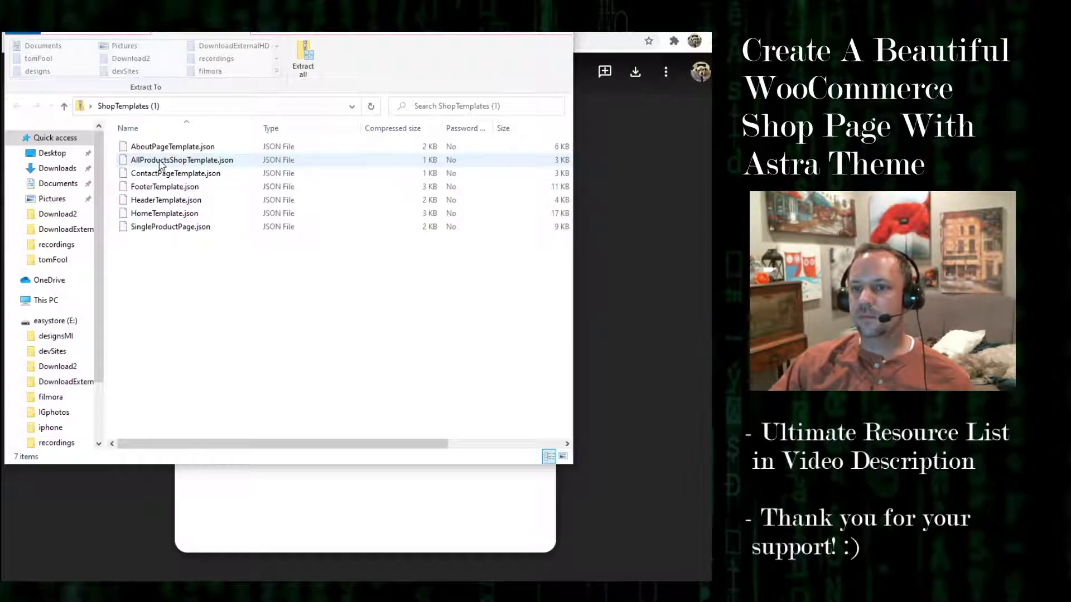
# Extract the zip's seven JSON templates to the Desktop and close both Explorer windows.
pyautogui.click(303, 58)
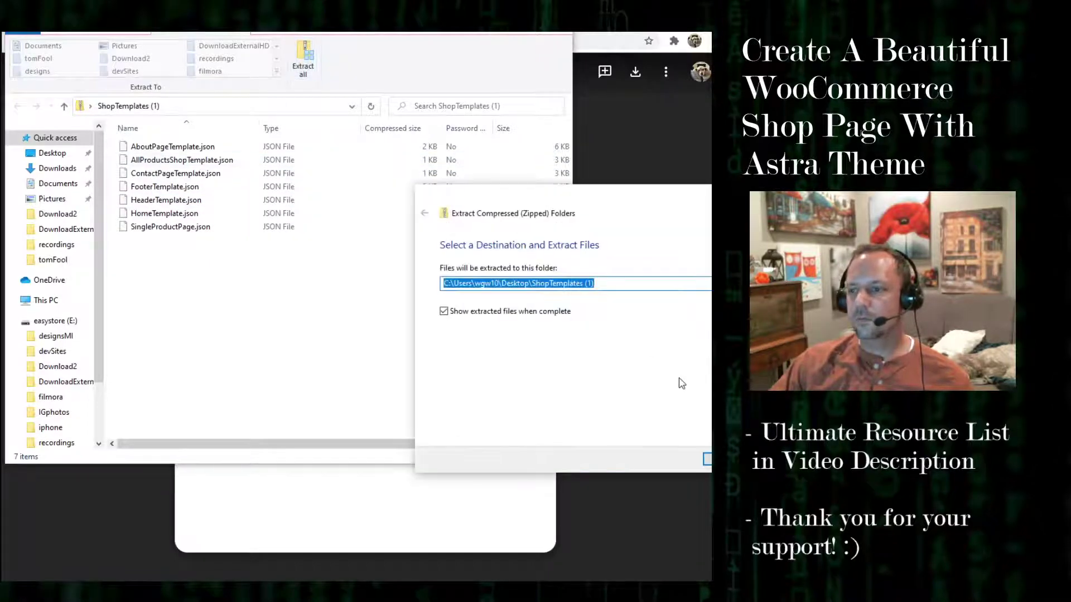
pyautogui.press('Return')
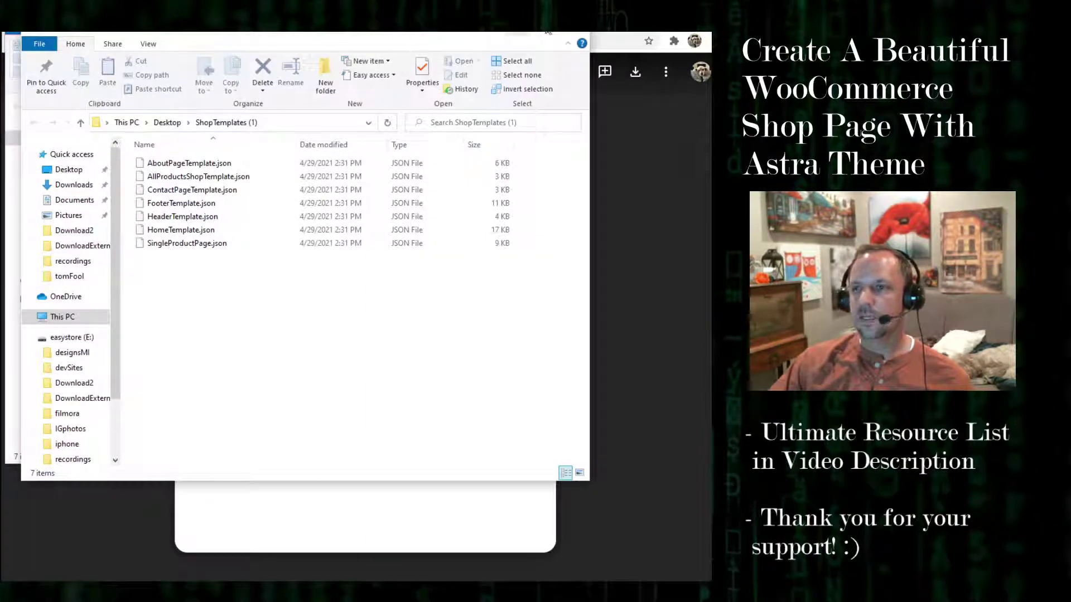
pyautogui.click(580, 32)
pyautogui.click(582, 33)
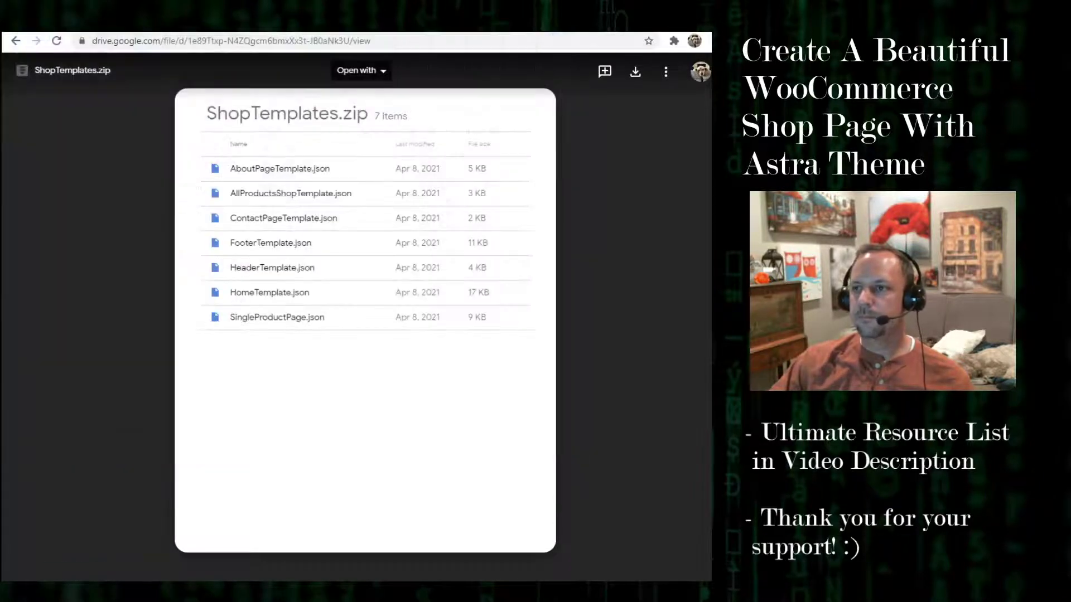
# Leave the shop2 editor for the admin dashboard and open Templates > Saved Templates.
pyautogui.click(56, 22)
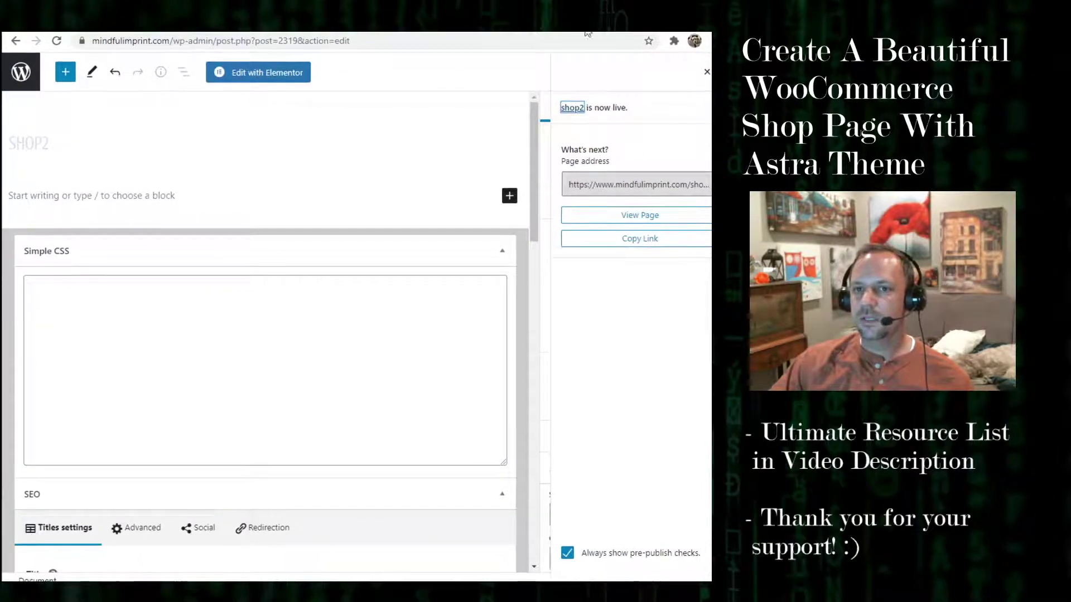
pyautogui.click(21, 71)
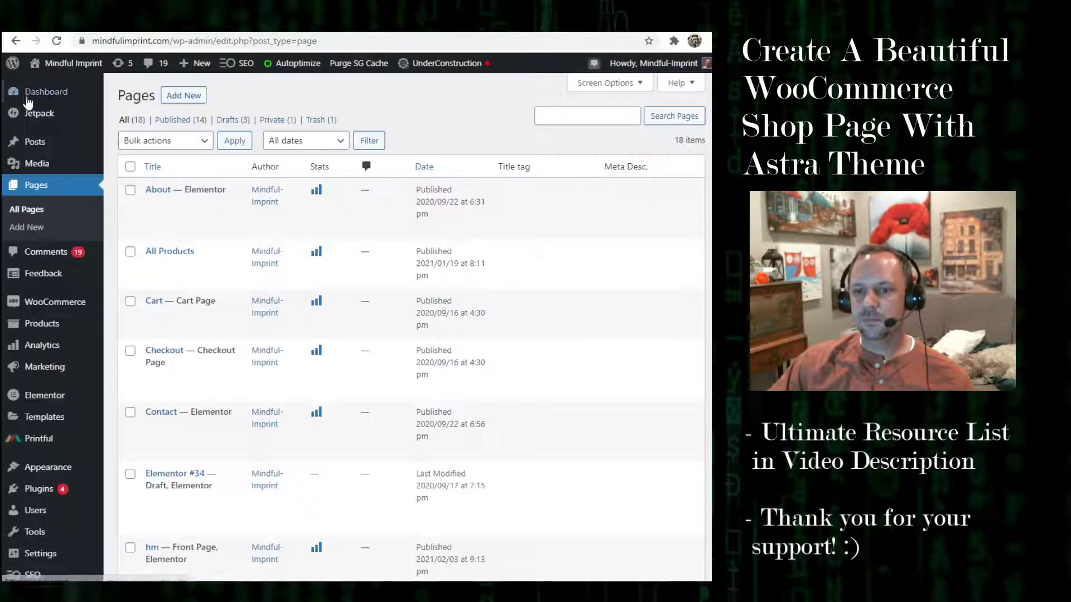
pyautogui.scroll(-3, 86, 372)
pyautogui.scroll(-2, 108, 446)
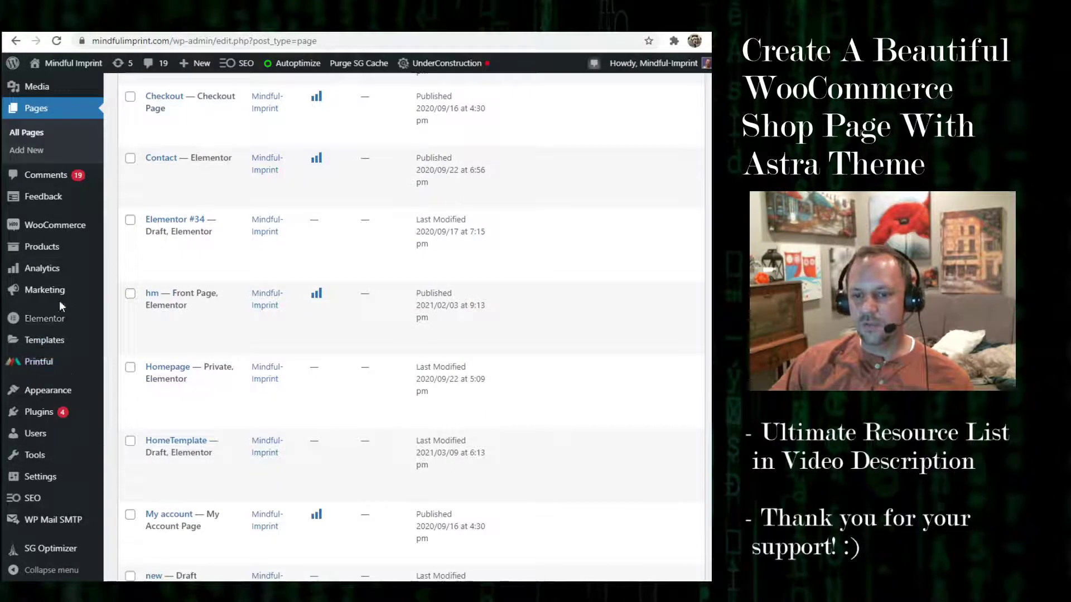
pyautogui.moveTo(43, 344)
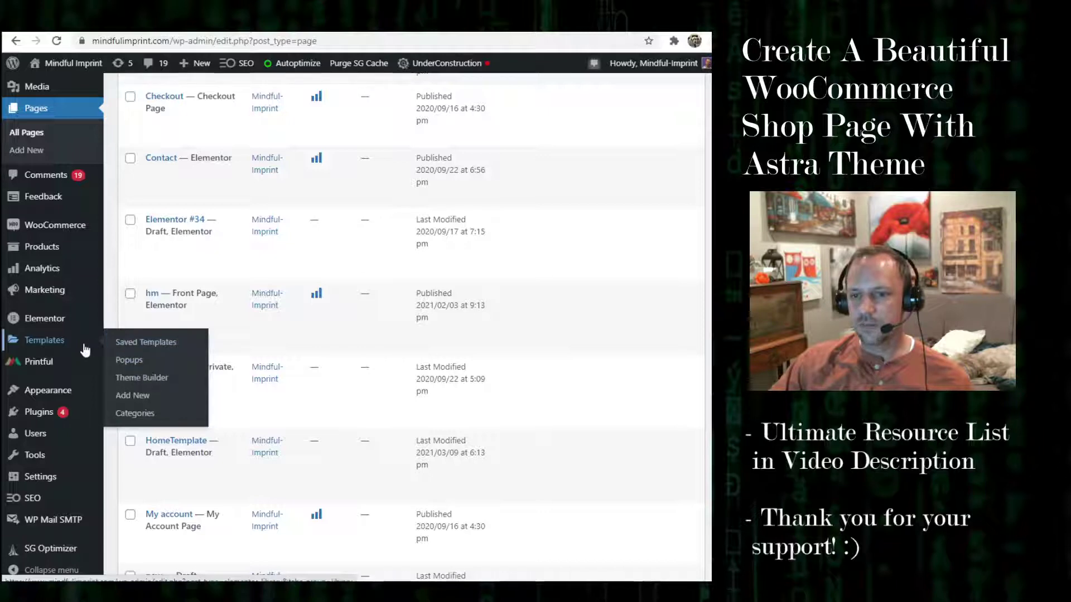
pyautogui.click(148, 342)
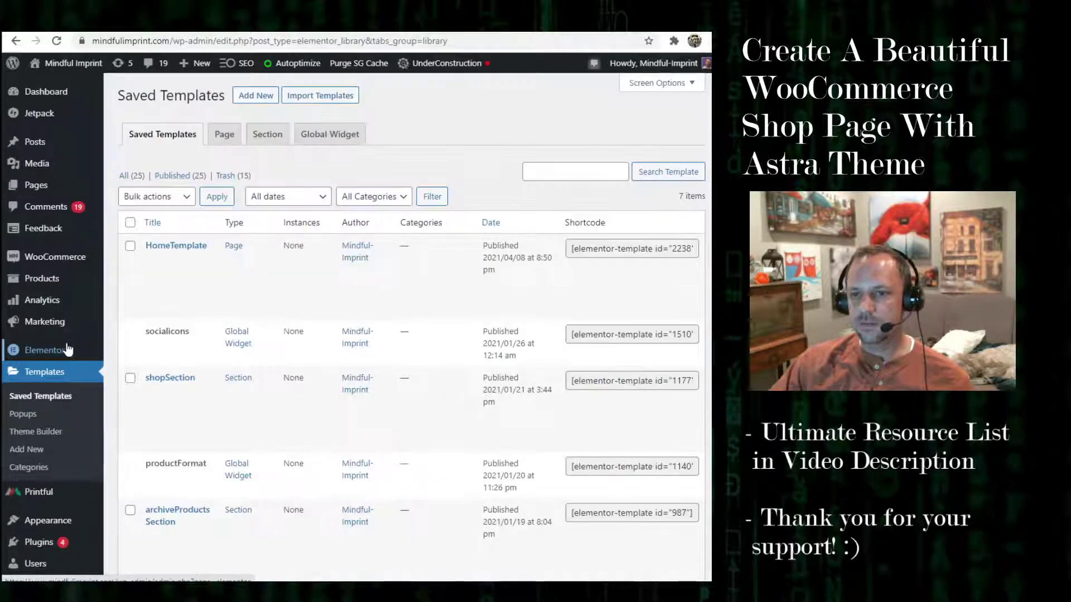
# Import AllProductsShopTemplate.json from Desktop > ShopTemplates (1) into the Elementor templates library.
pyautogui.click(315, 97)
pyautogui.click(331, 209)
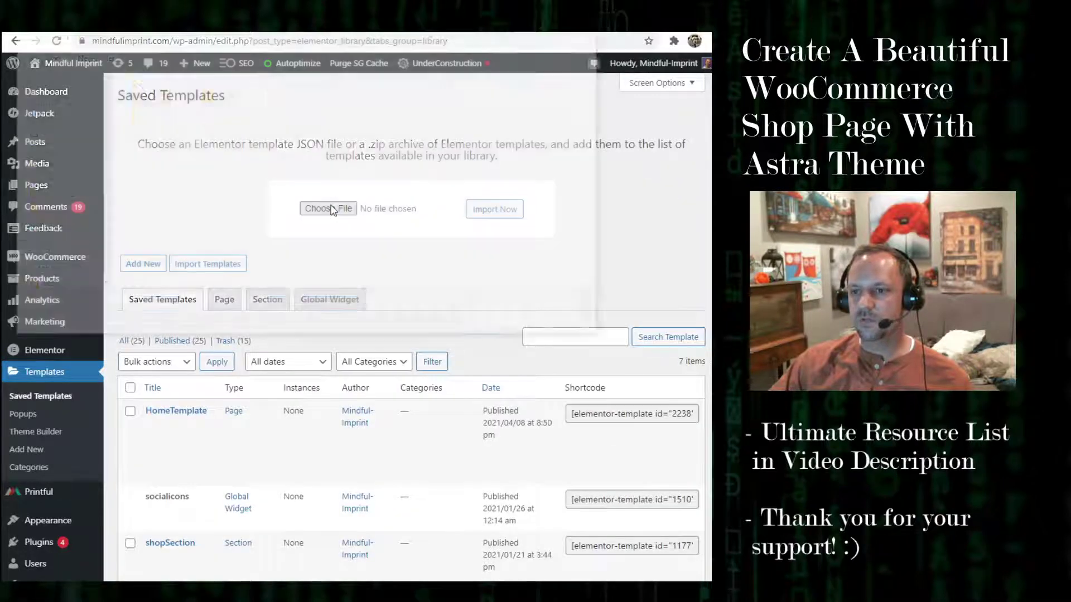
pyautogui.click(64, 101)
pyautogui.doubleClick(214, 114)
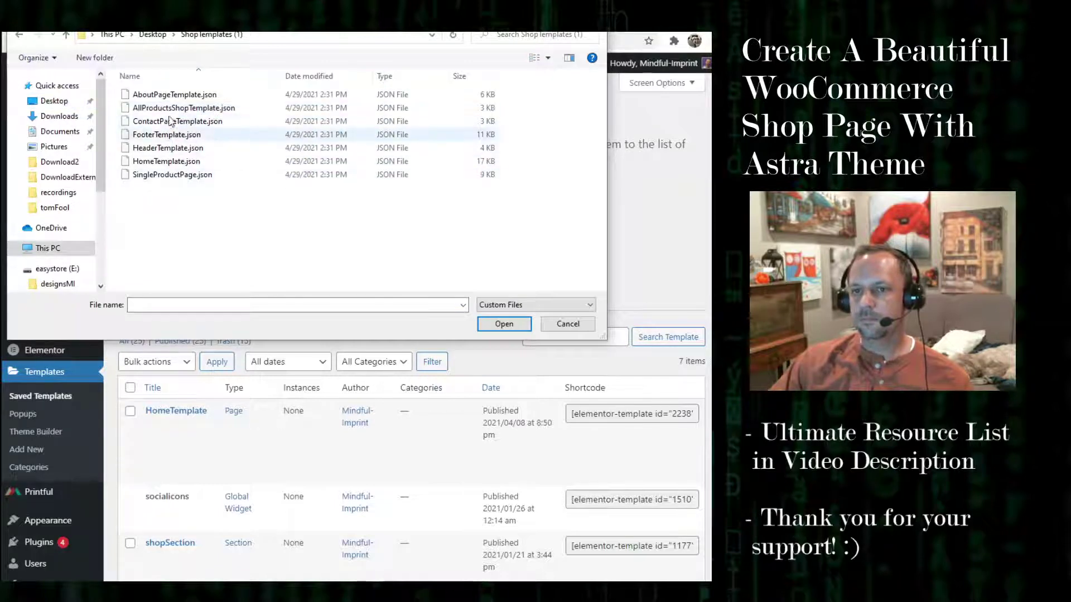
pyautogui.click(174, 109)
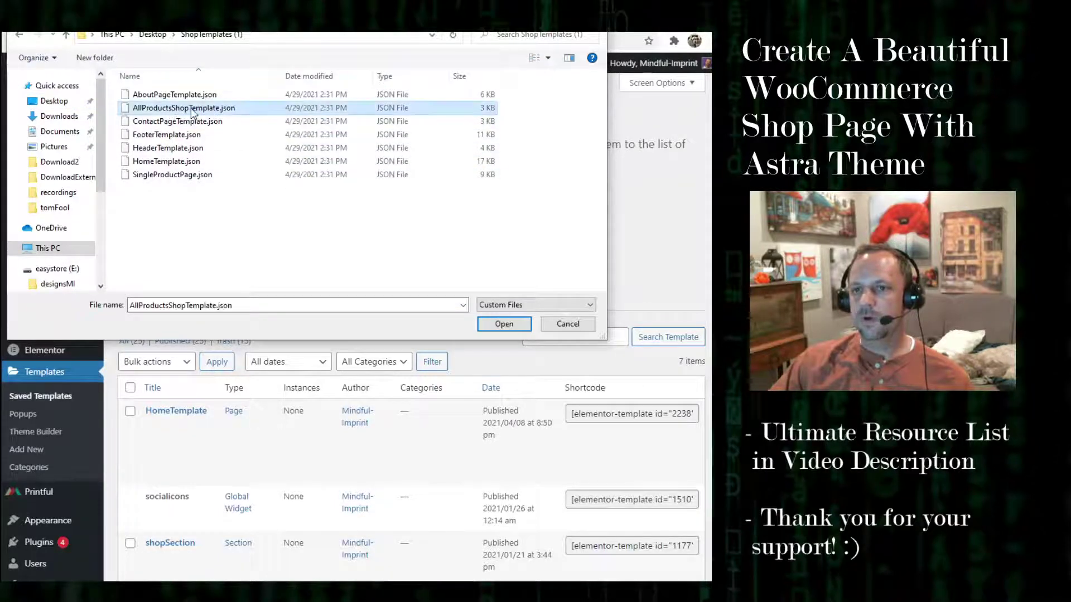
pyautogui.click(502, 324)
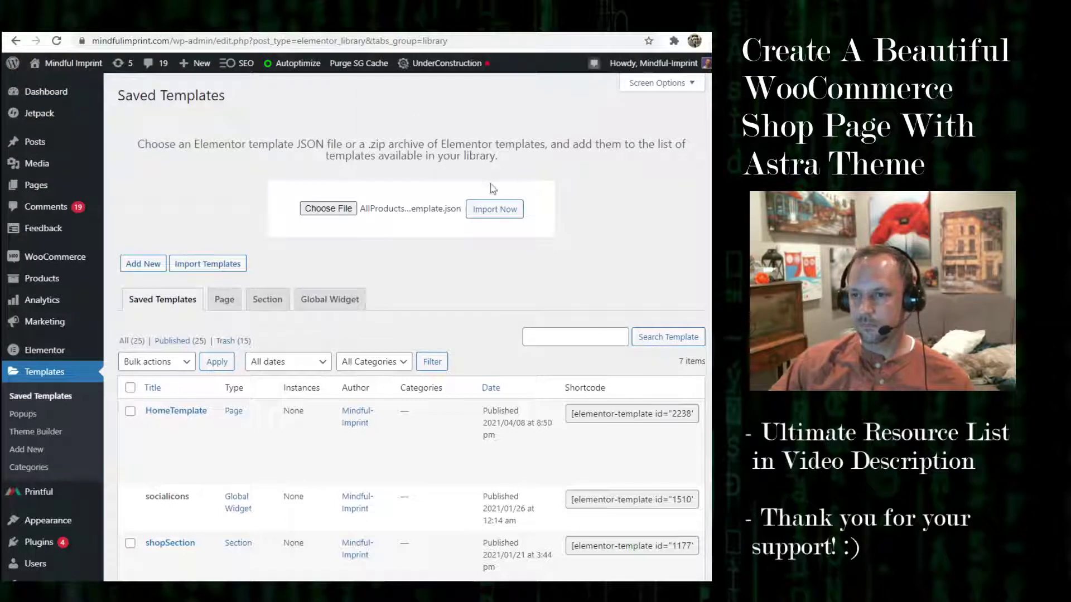
pyautogui.click(494, 209)
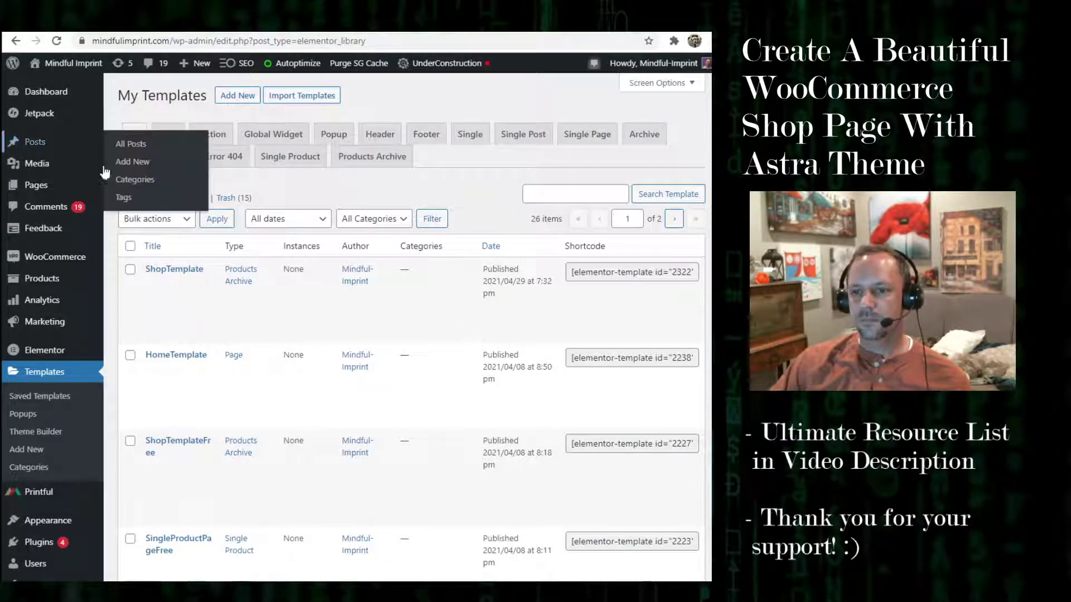
pyautogui.moveTo(292, 270)
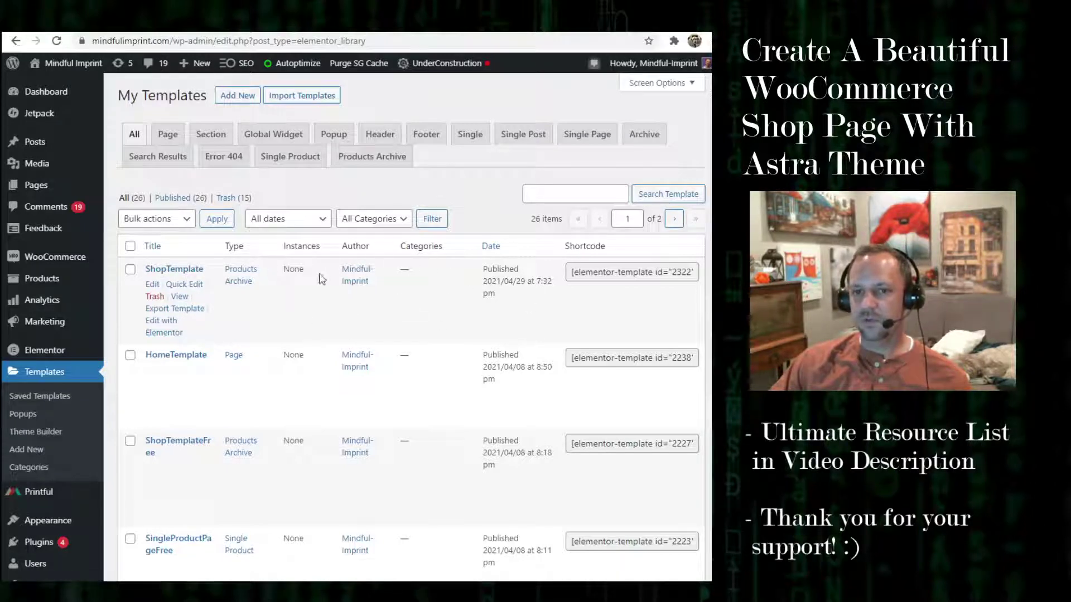
# Find shop2 in the Pages list and open it for editing.
pyautogui.click(37, 186)
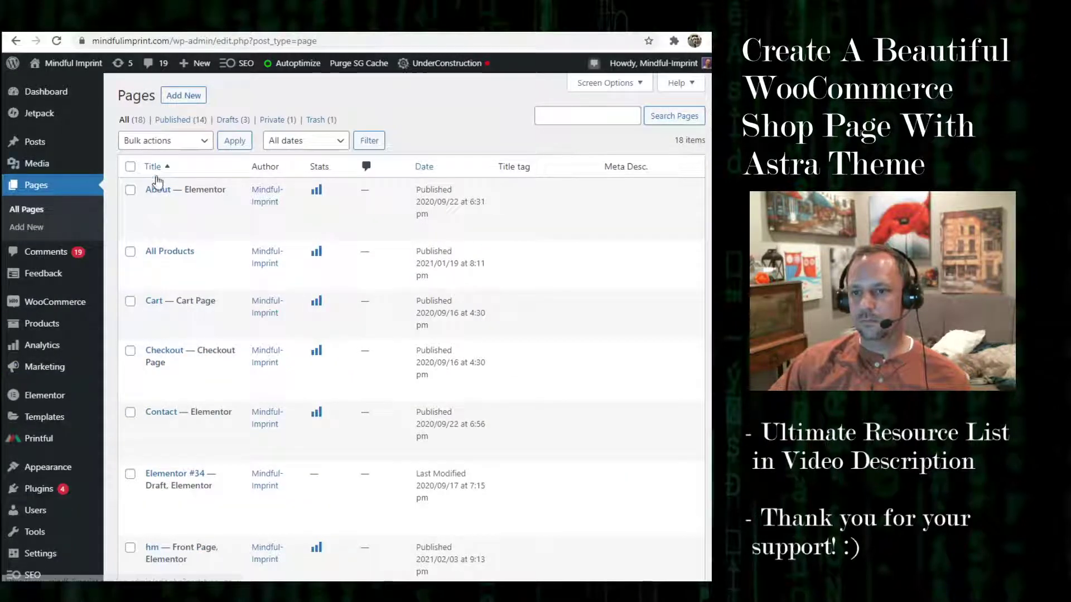
pyautogui.scroll(-1, 234, 312)
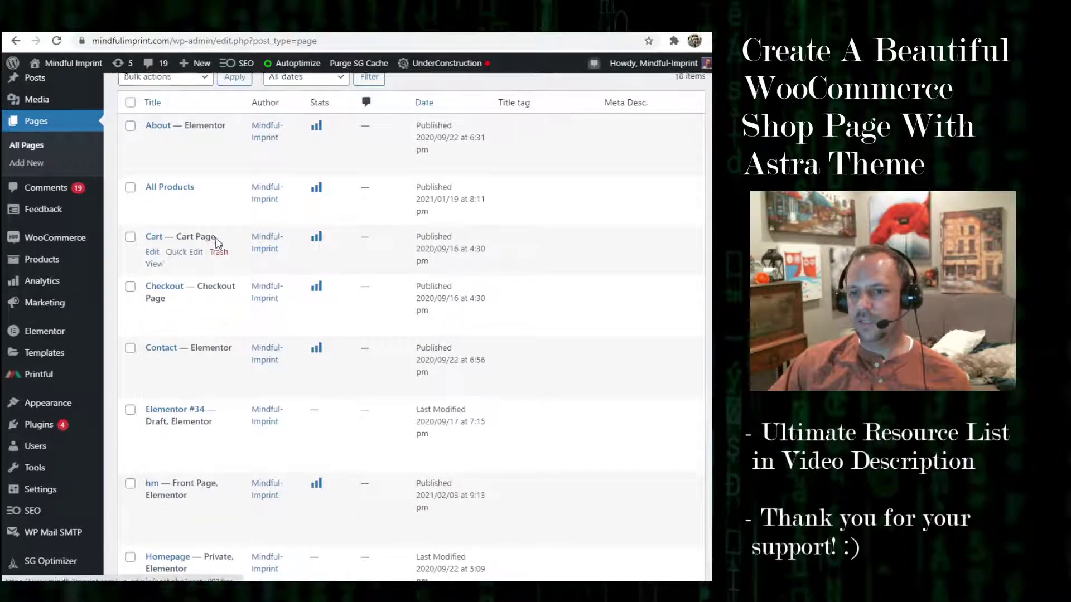
pyautogui.scroll(-5, 313, 328)
pyautogui.scroll(4, 311, 321)
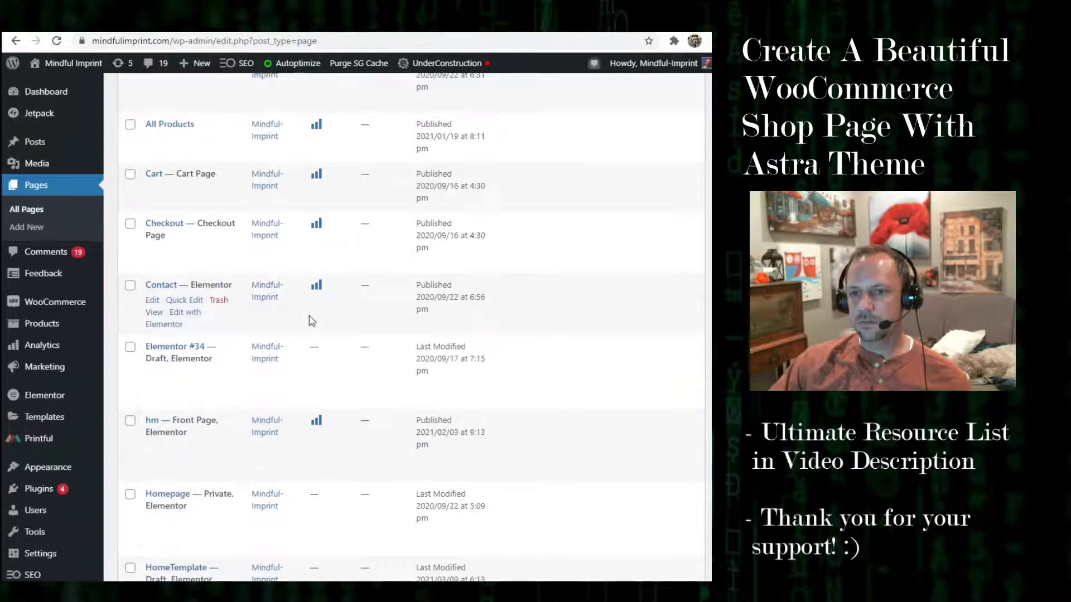
pyautogui.scroll(2, 311, 321)
pyautogui.scroll(-2, 254, 330)
pyautogui.scroll(-8, 256, 331)
pyautogui.scroll(-2, 266, 342)
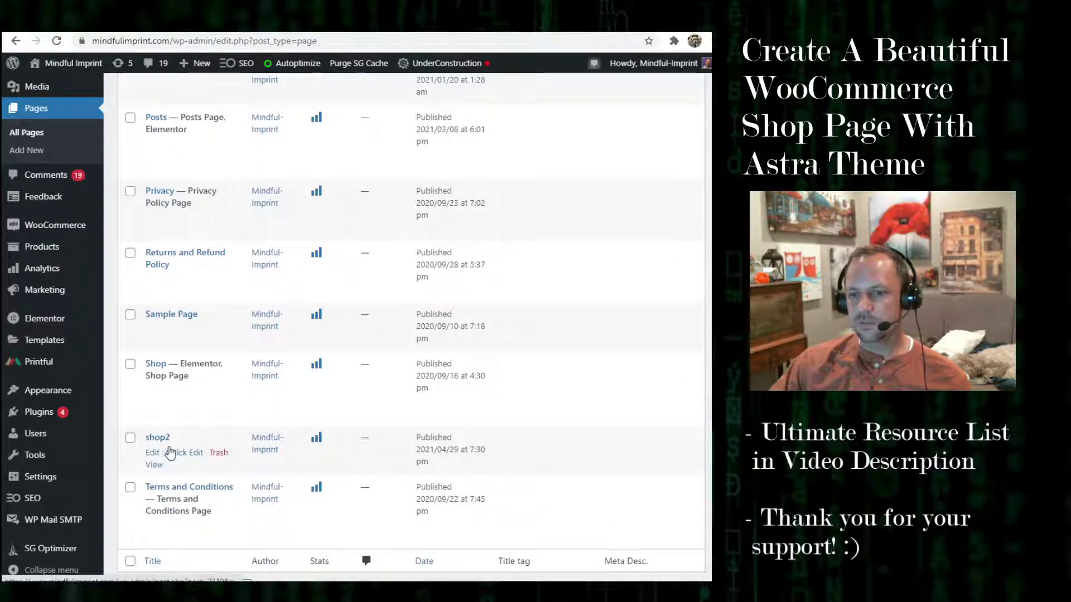
pyautogui.click(153, 453)
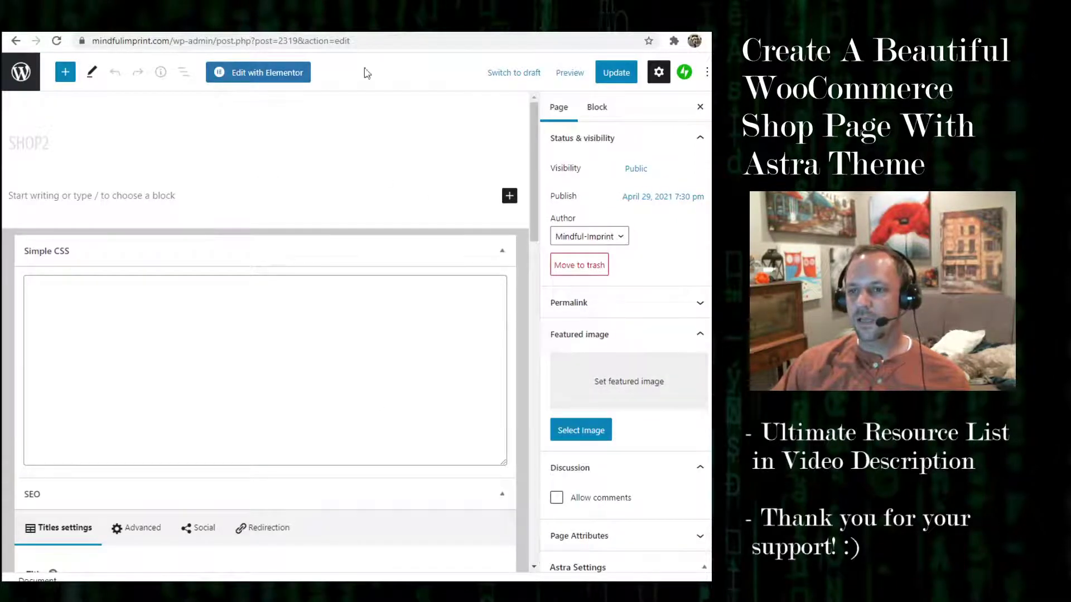
# Open shop2 in Elementor and insert ShopTemplate from My Templates.
pyautogui.click(276, 75)
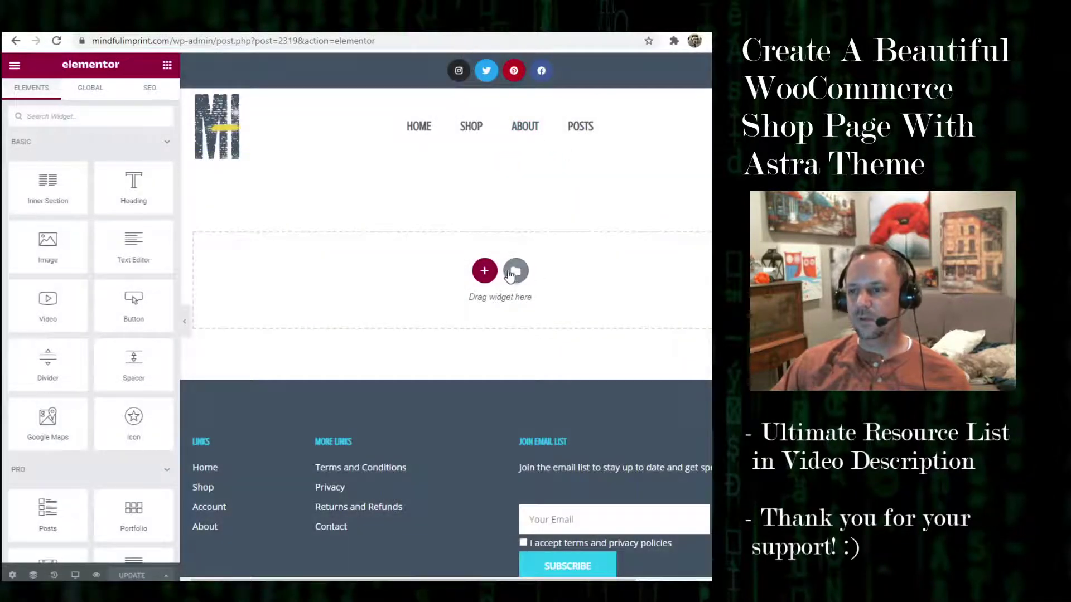
pyautogui.click(517, 271)
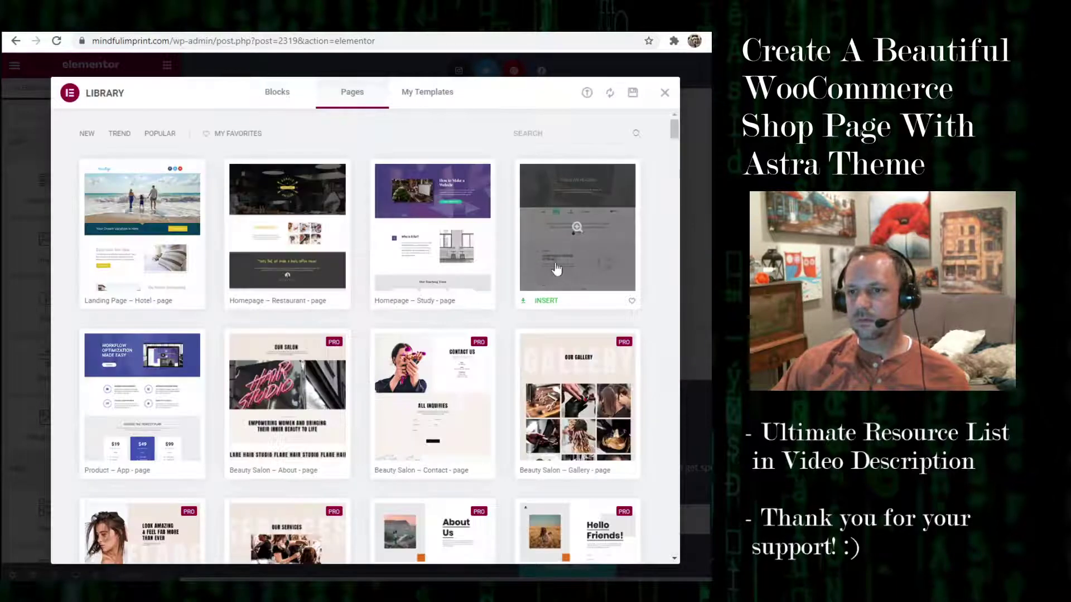
pyautogui.click(437, 96)
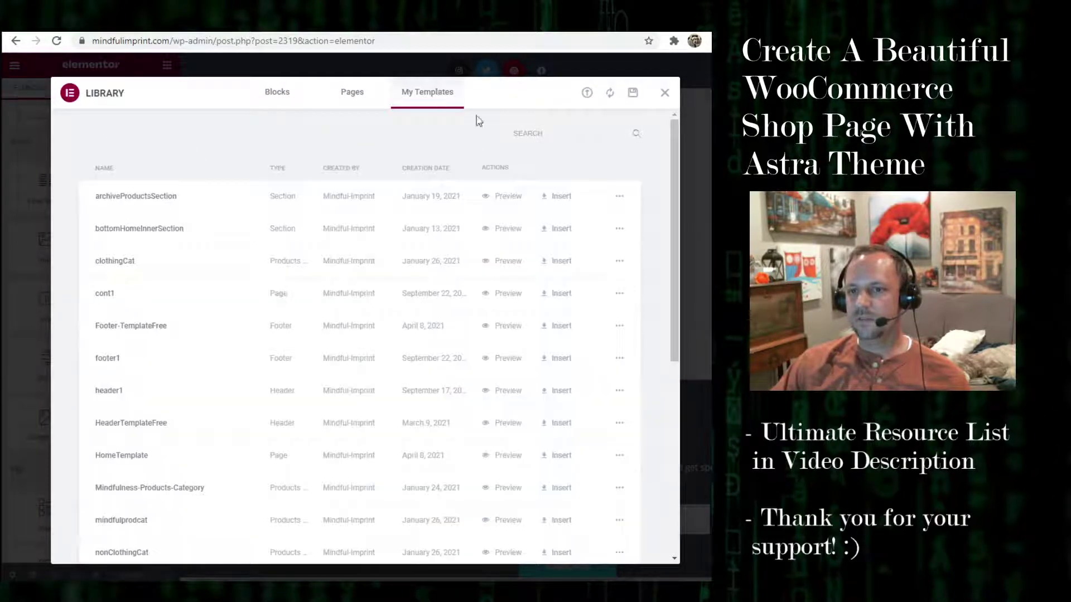
pyautogui.scroll(-6, 500, 245)
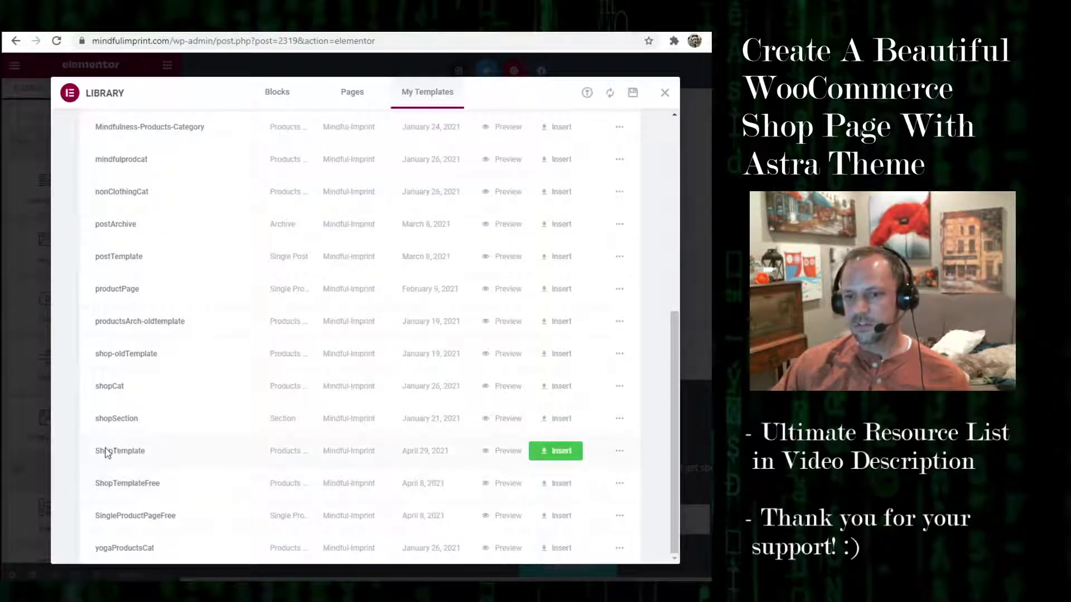
pyautogui.click(569, 459)
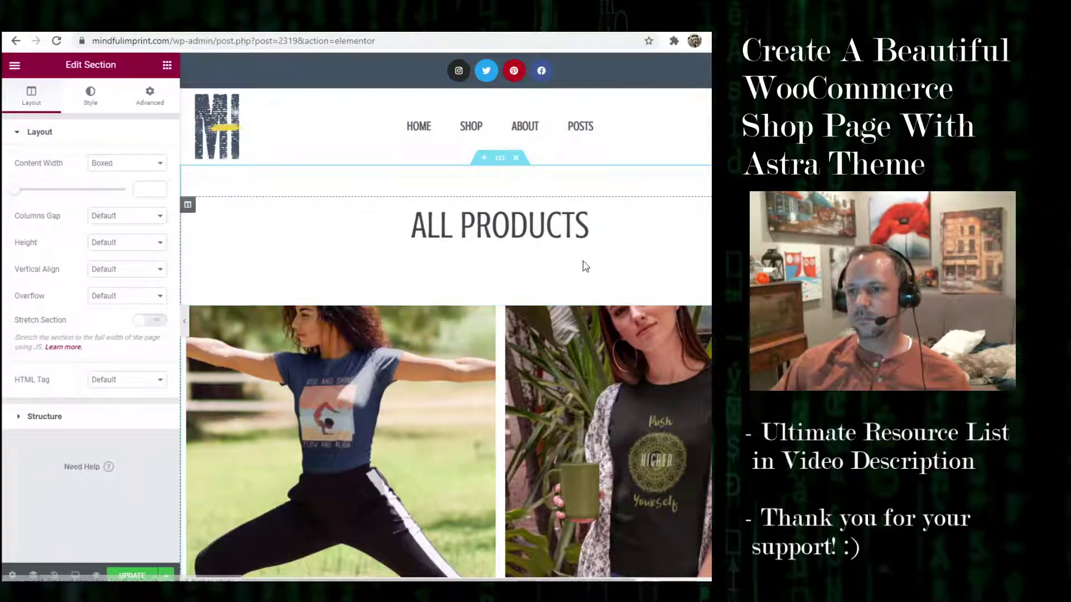
# Review the Products widget: 2 columns, 10 rows, pagination, Latest Products by date descending.
pyautogui.scroll(-3, 602, 252)
pyautogui.scroll(-10, 602, 252)
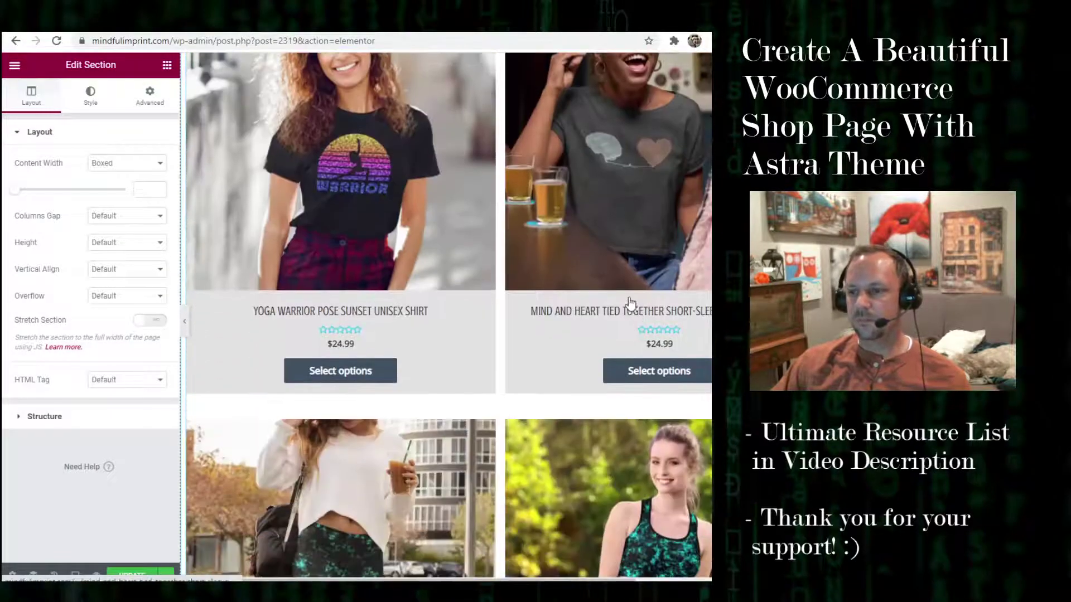
pyautogui.scroll(-13, 654, 292)
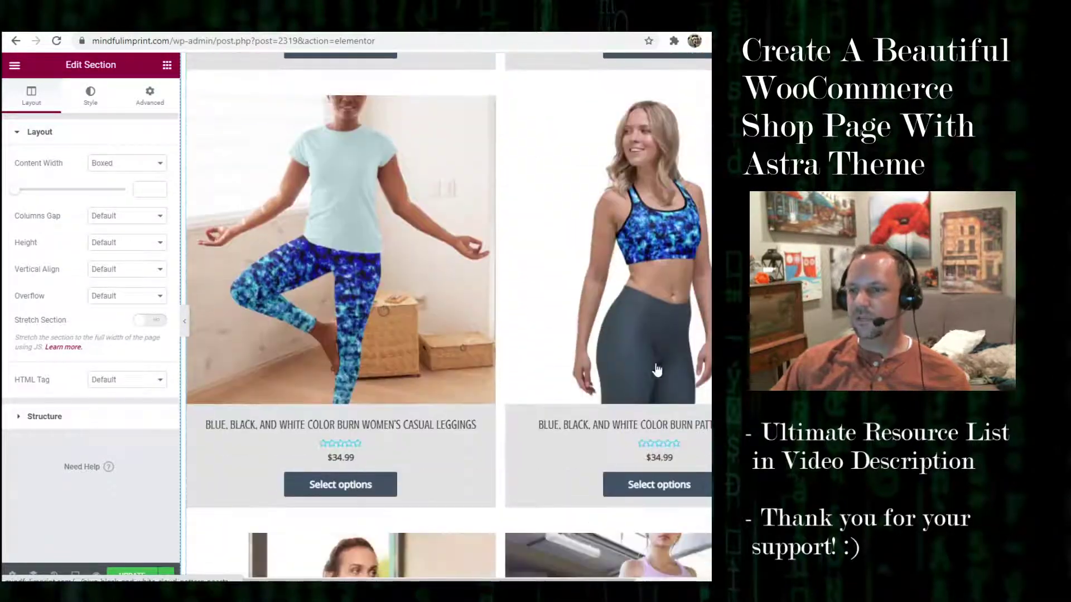
pyautogui.scroll(6, 652, 343)
pyautogui.scroll(12, 653, 343)
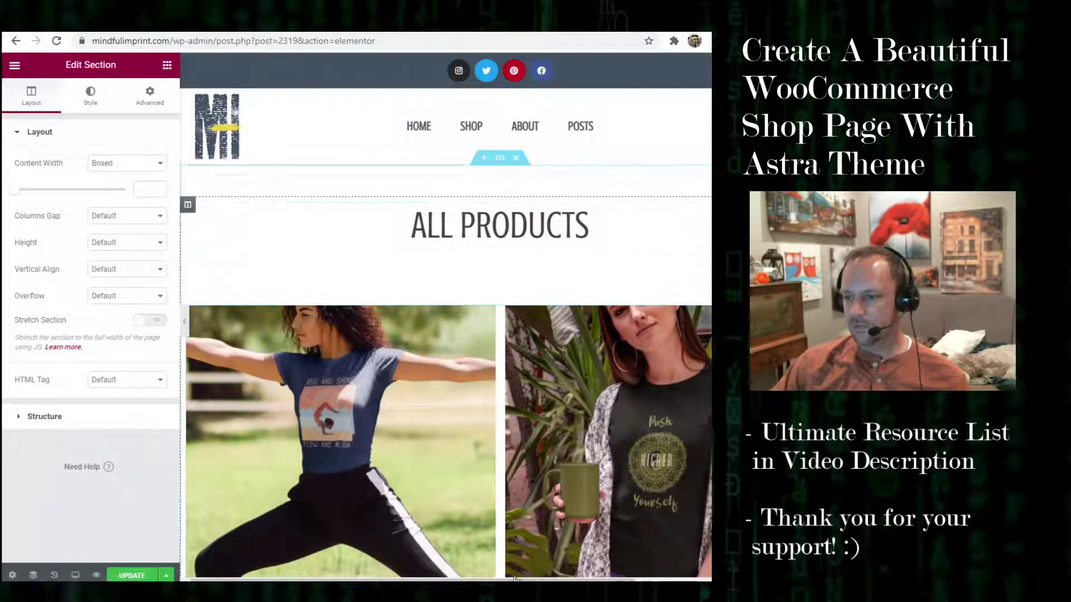
pyautogui.hscroll(4, 706, 316)
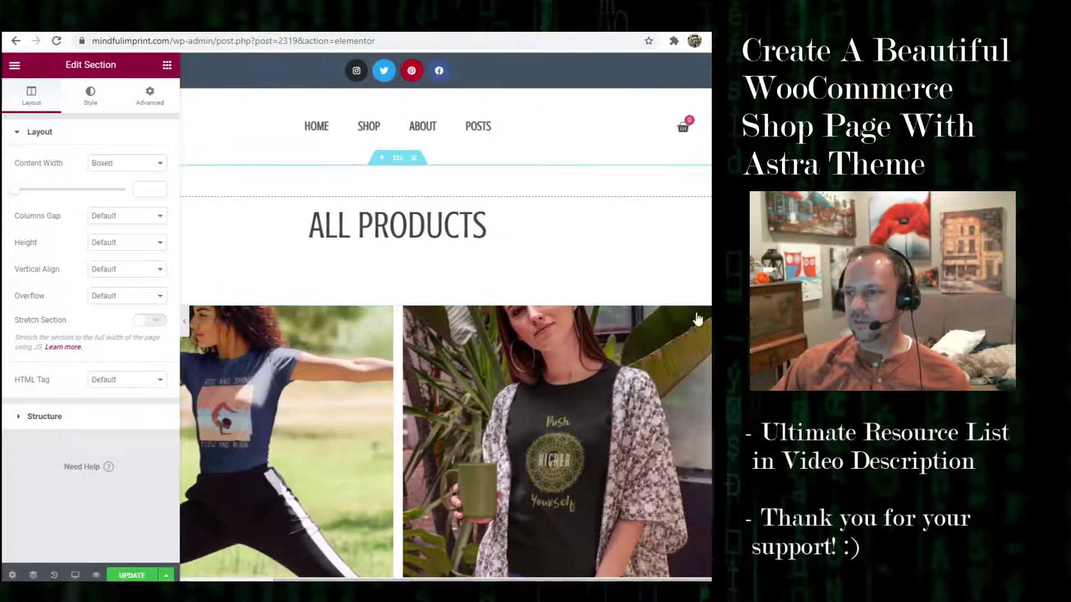
pyautogui.click(704, 314)
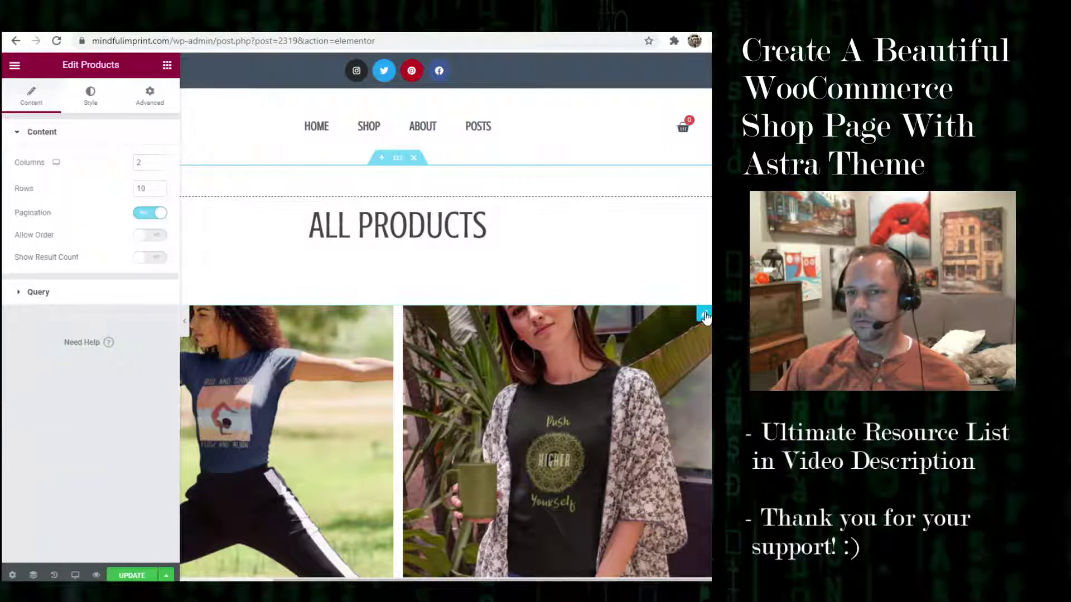
pyautogui.click(167, 65)
pyautogui.scroll(-3, 134, 312)
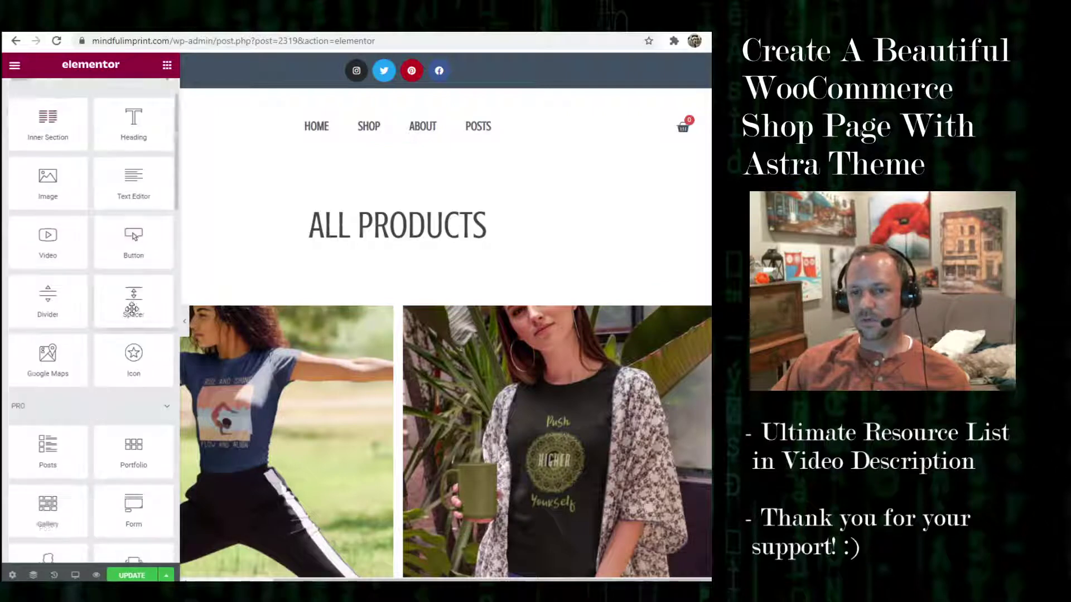
pyautogui.scroll(3, 128, 306)
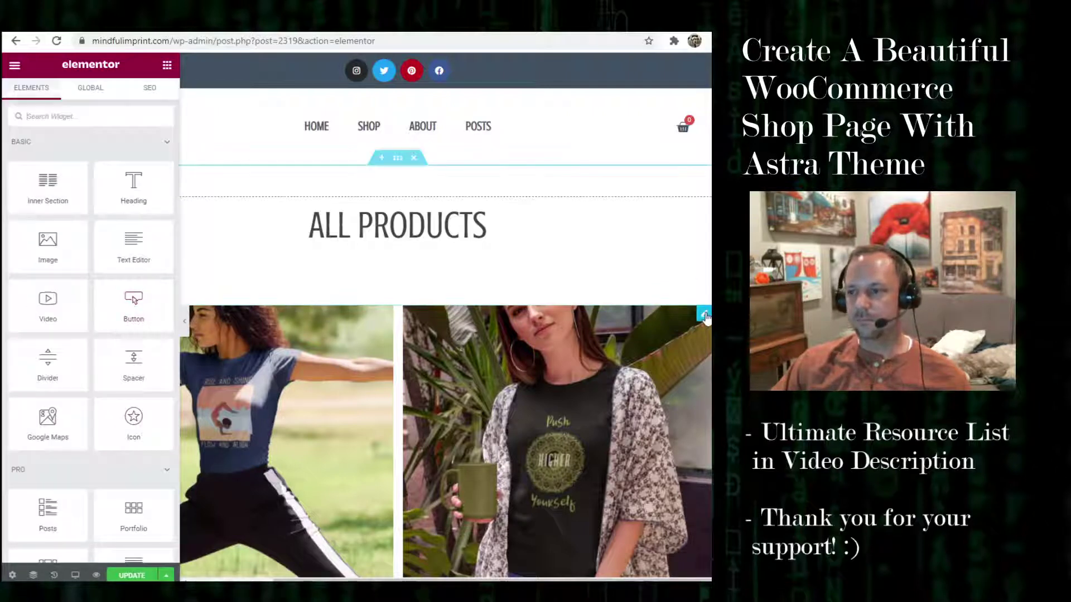
pyautogui.click(704, 315)
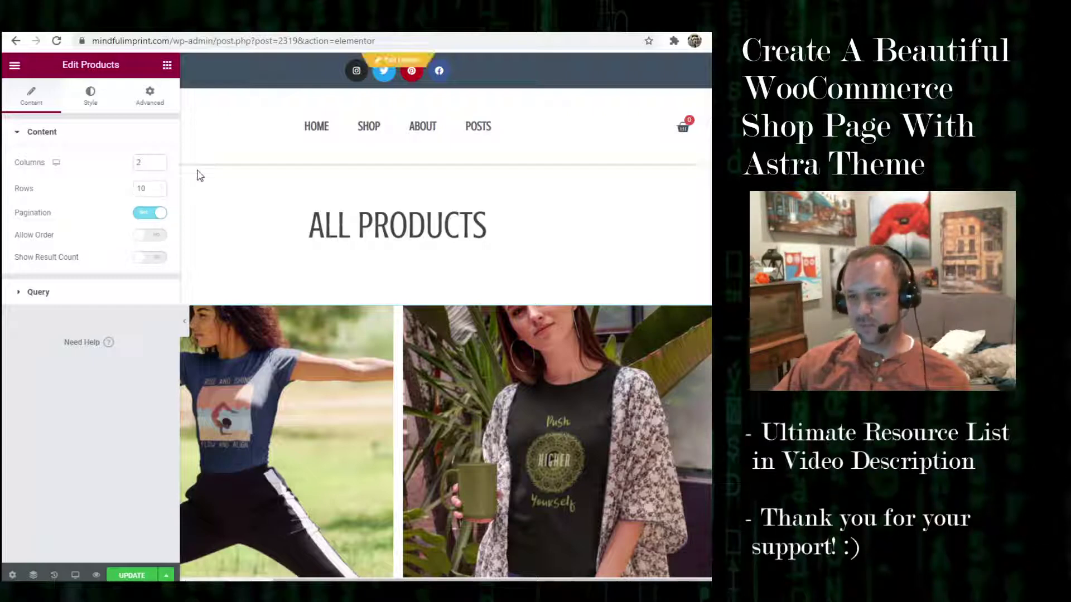
pyautogui.click(83, 290)
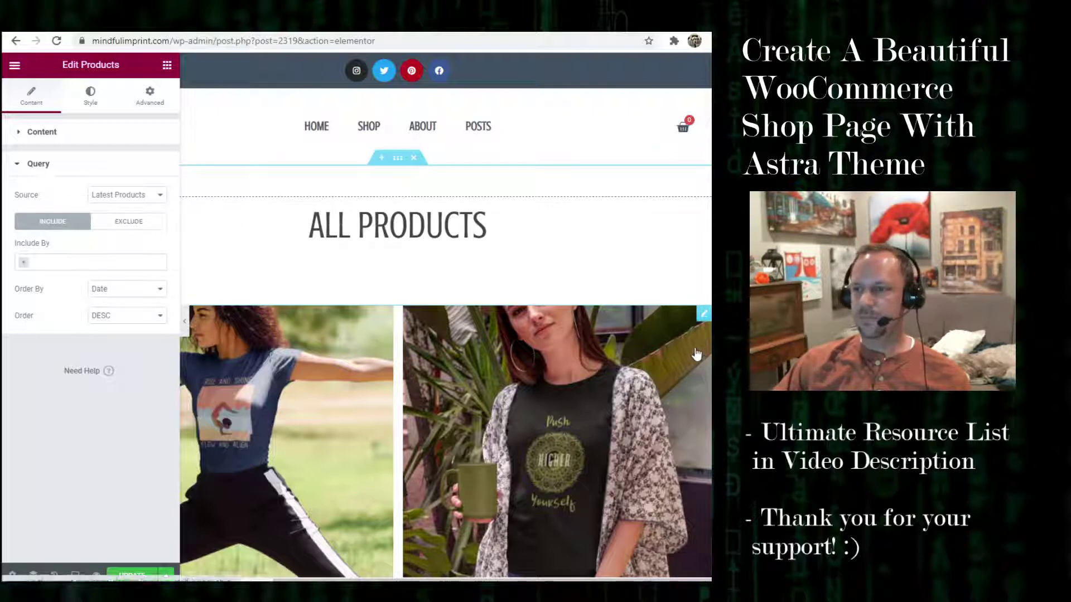
# Check the ALL PRODUCTS heading and product cards, then reselect the Products widget's settings.
pyautogui.click(703, 211)
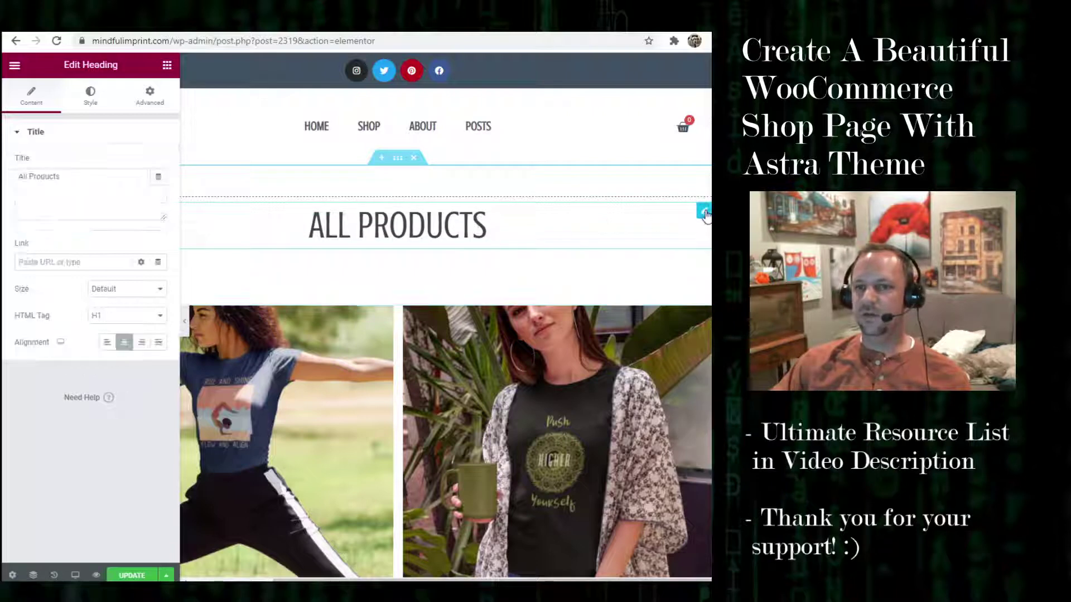
pyautogui.scroll(-7, 509, 251)
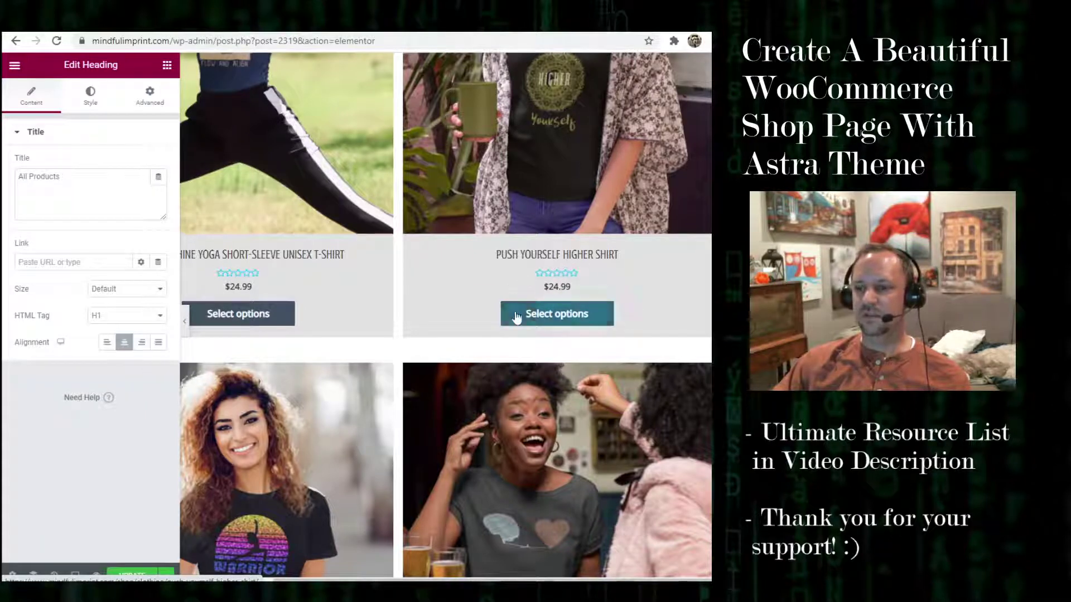
pyautogui.scroll(2, 531, 313)
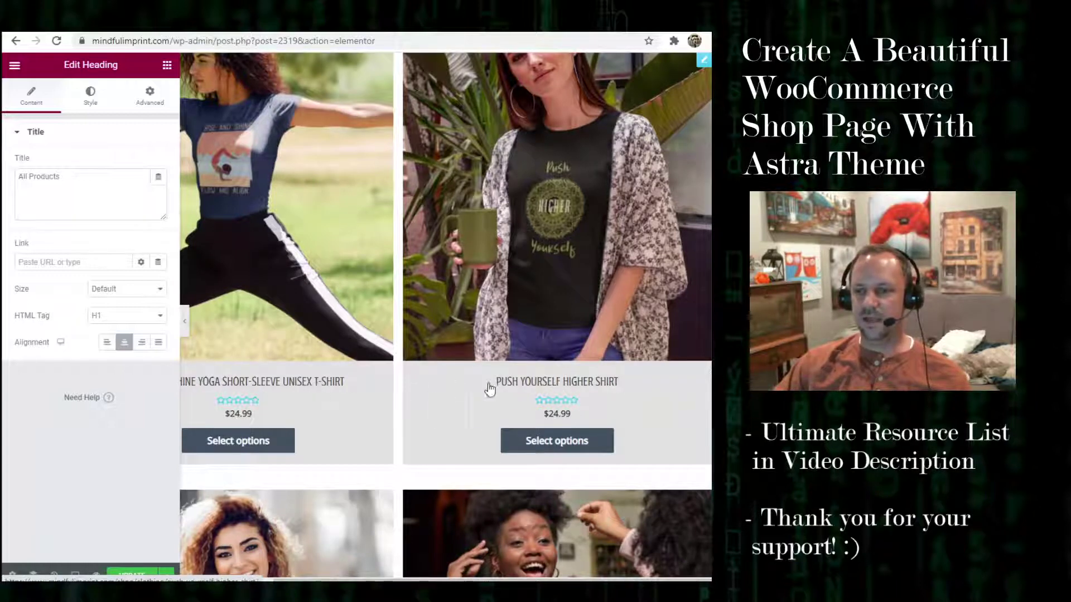
pyautogui.scroll(-2, 598, 456)
pyautogui.scroll(3, 580, 442)
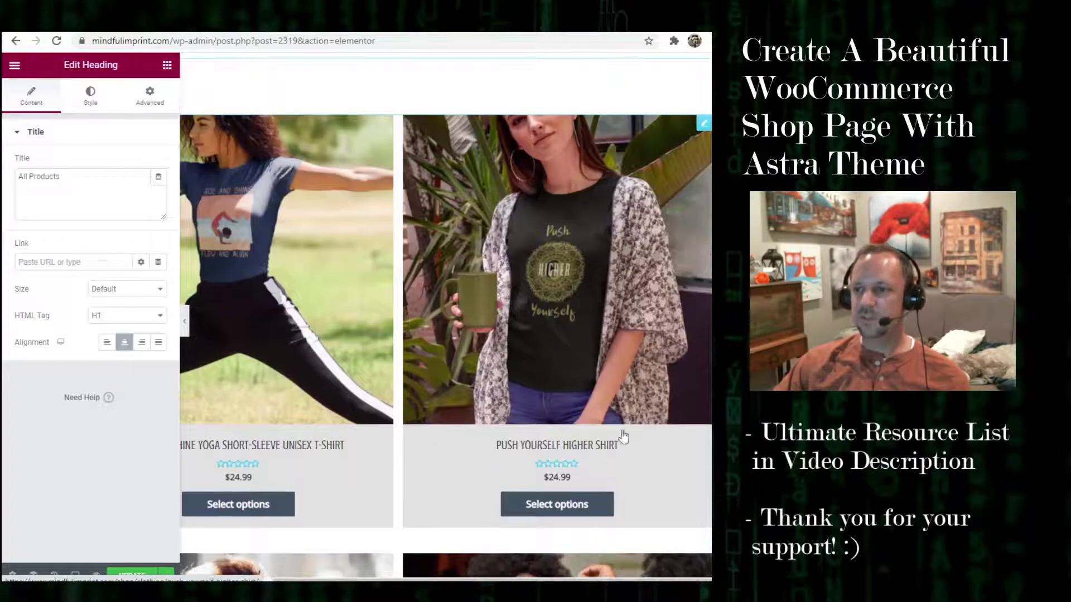
pyautogui.click(704, 123)
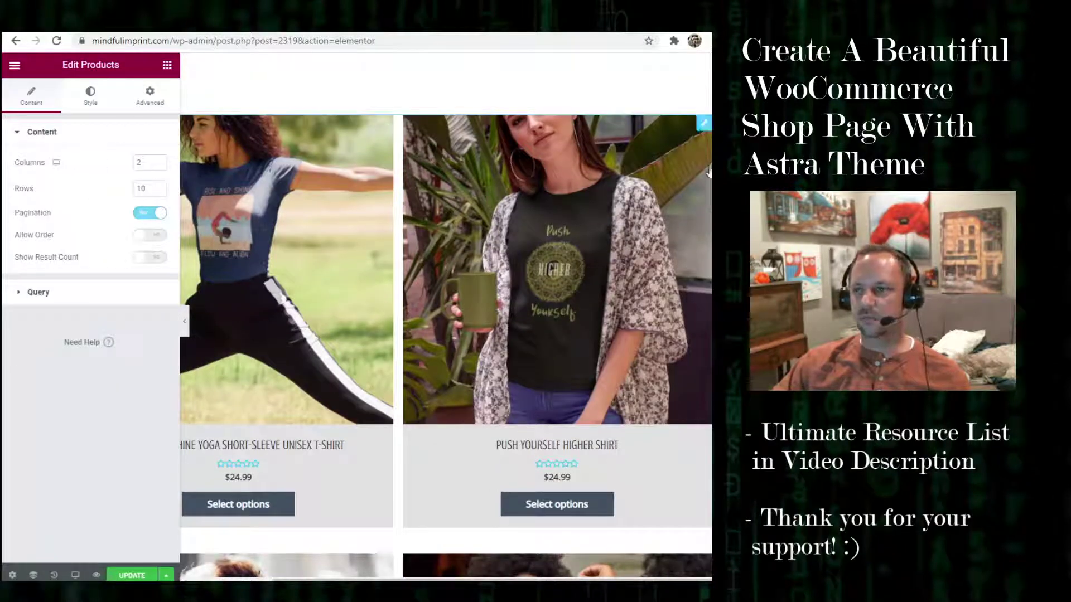
# Show the Products widget's Style settings, check the title colour unchanged, and scroll to Box.
pyautogui.click(80, 92)
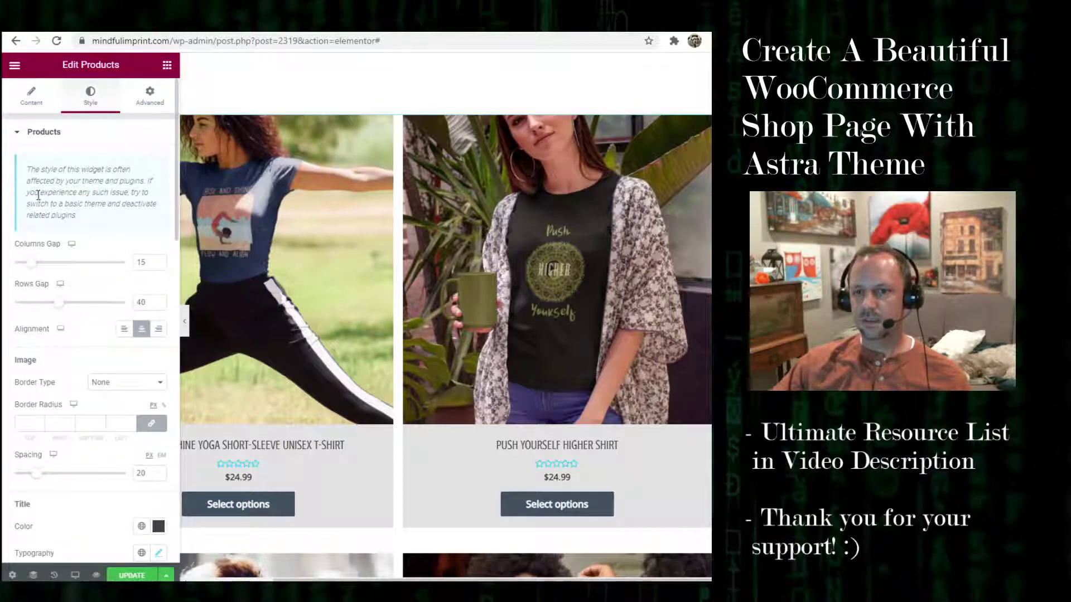
pyautogui.scroll(-2, 128, 253)
pyautogui.scroll(1, 468, 229)
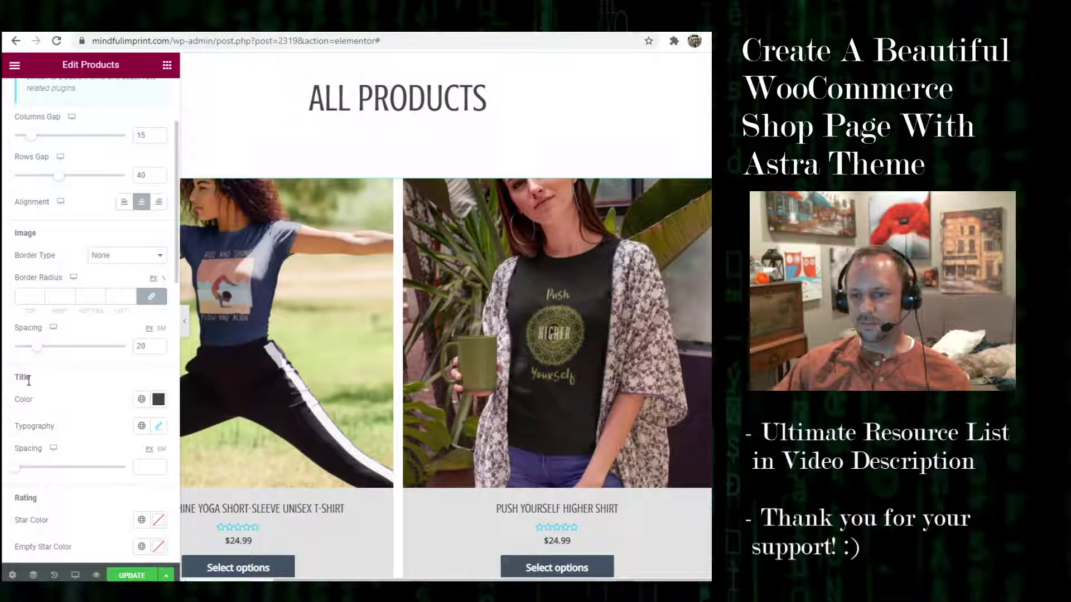
pyautogui.click(159, 399)
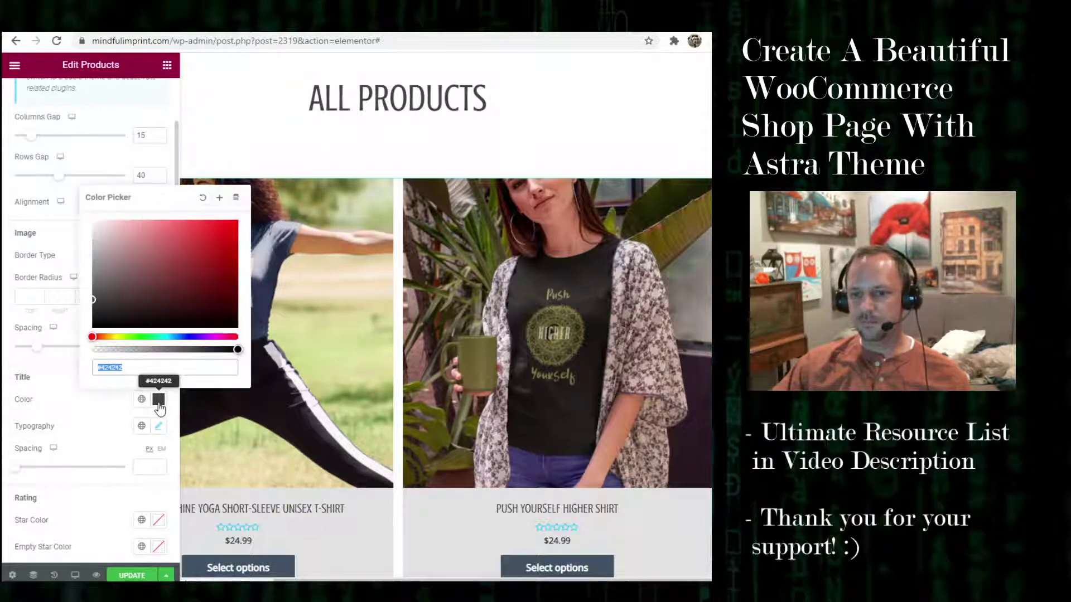
pyautogui.click(159, 399)
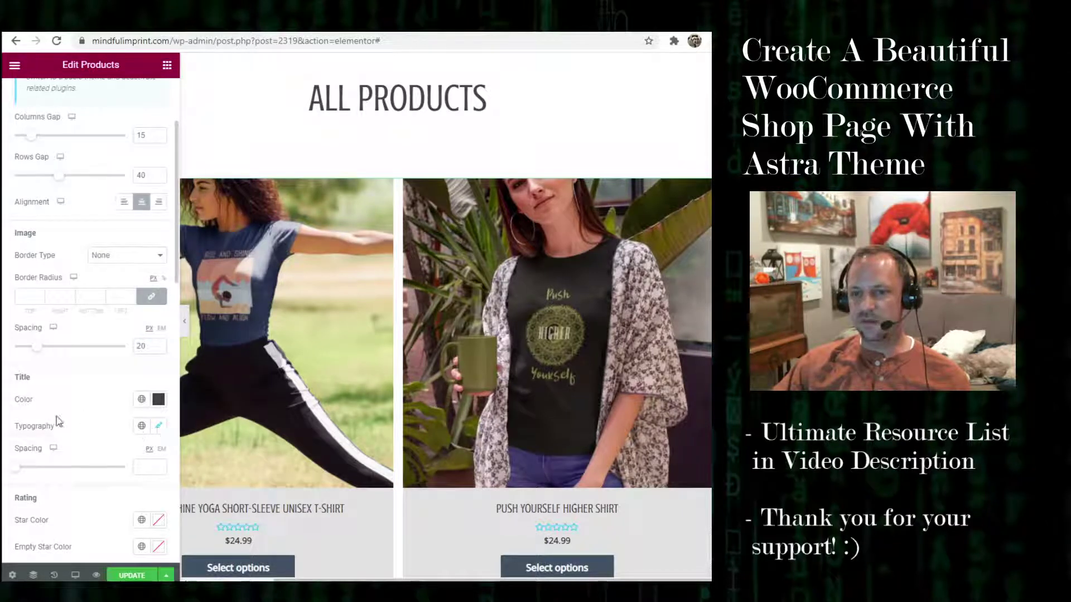
pyautogui.scroll(-5, 58, 418)
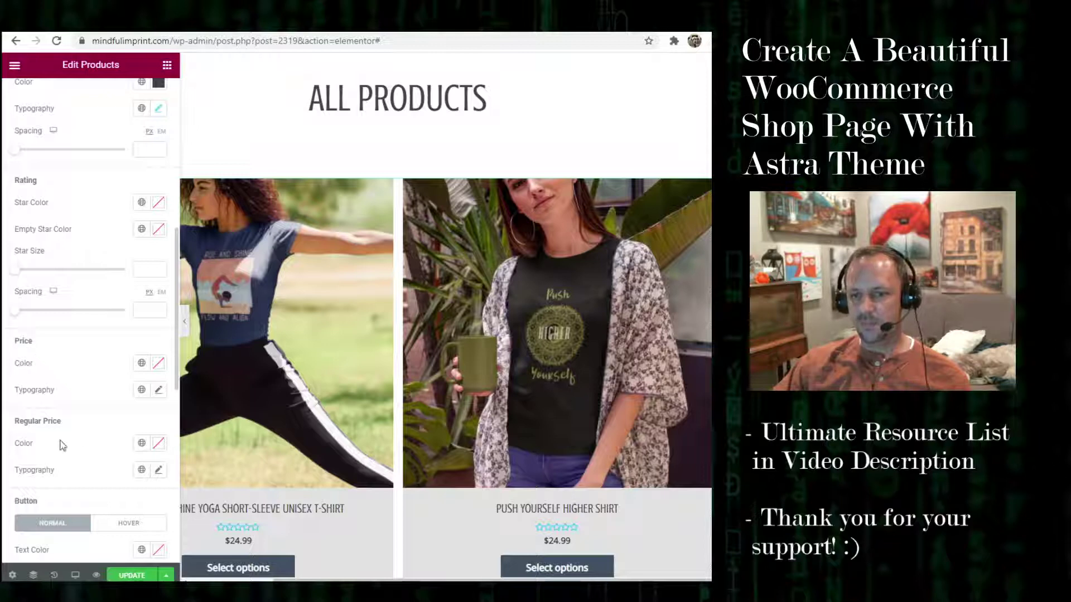
pyautogui.scroll(-2, 131, 424)
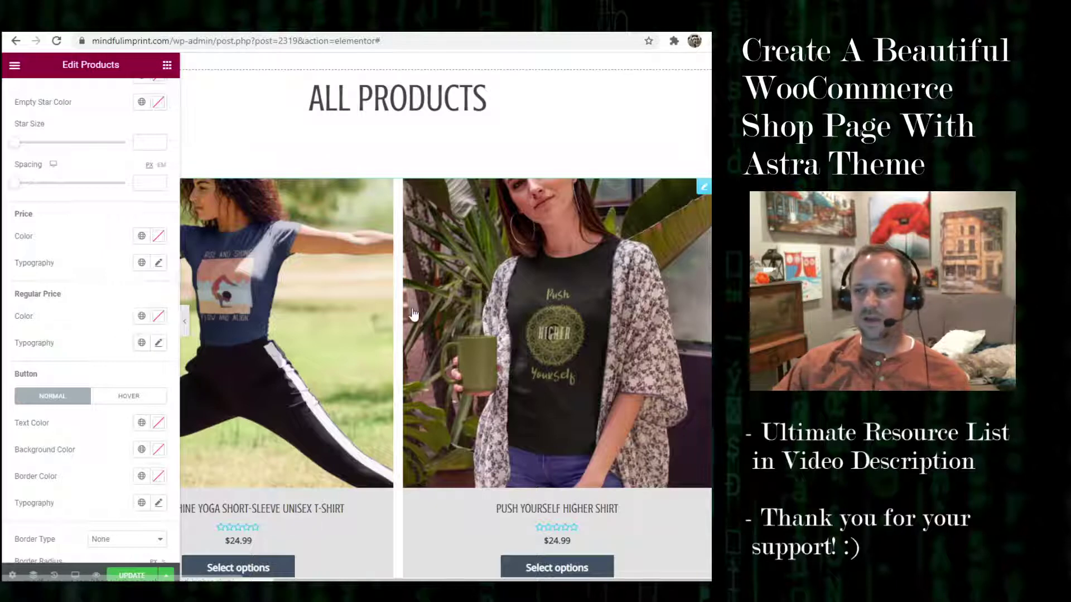
pyautogui.scroll(-4, 126, 307)
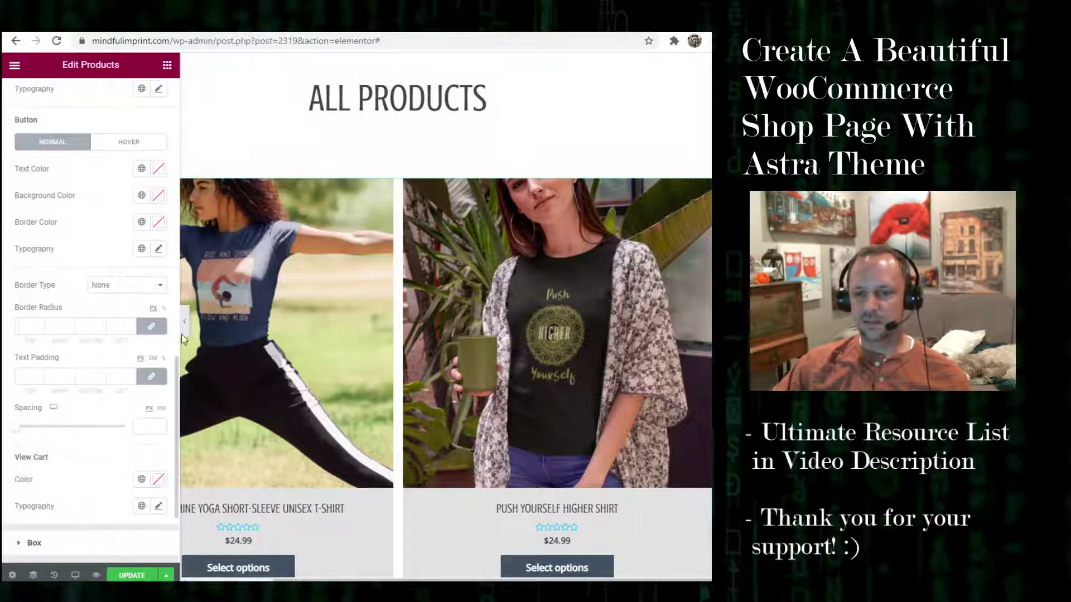
pyautogui.scroll(-1, 137, 350)
# Expand Box and change the product box background to a darker grey.
pyautogui.click(34, 479)
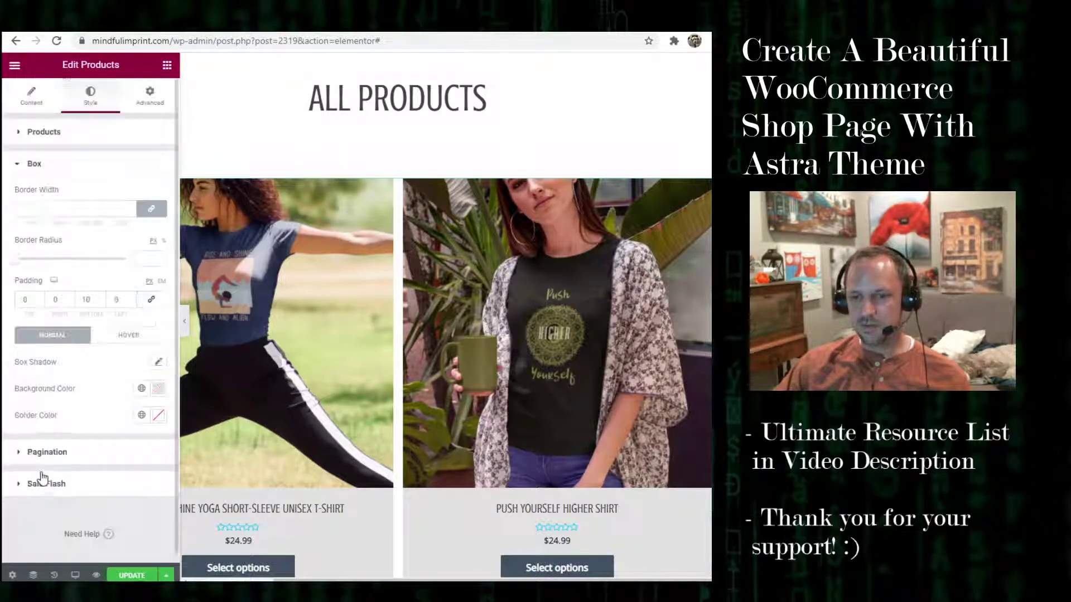
pyautogui.click(159, 392)
pyautogui.click(158, 393)
pyautogui.click(159, 393)
pyautogui.moveTo(99, 265); pyautogui.dragTo(89, 254)
pyautogui.click(107, 391)
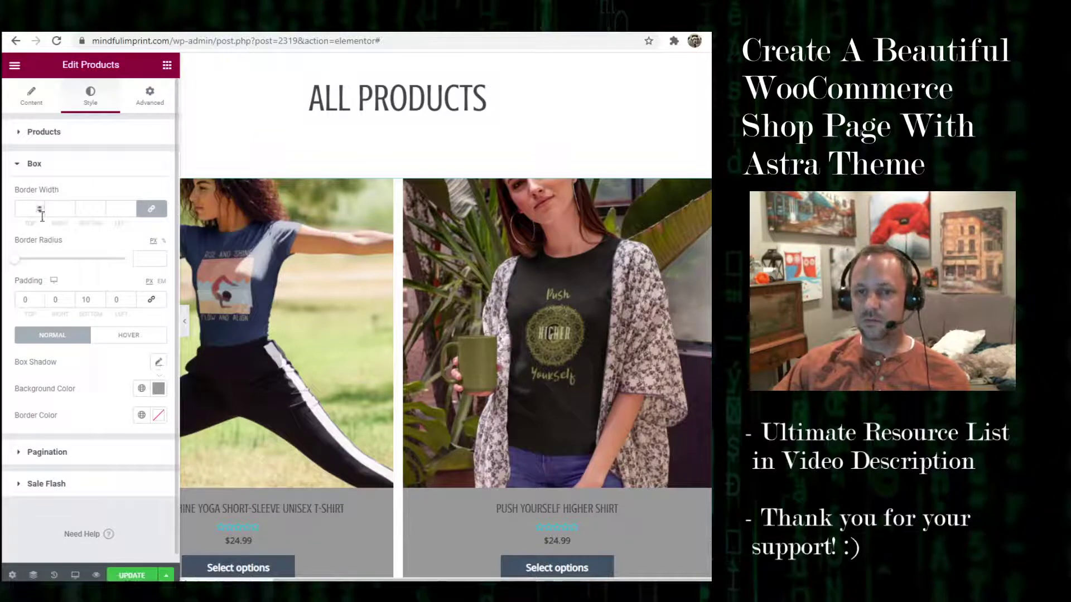
# Try box corner radius 36 and border widths 9 and 13, then square corners and clear borders.
pyautogui.moveTo(15, 266)
pyautogui.mouseDown()
pyautogui.moveTo(47, 268)
pyautogui.moveTo(36, 264)
pyautogui.mouseUp()
pyautogui.scroll(-1, 96, 251)
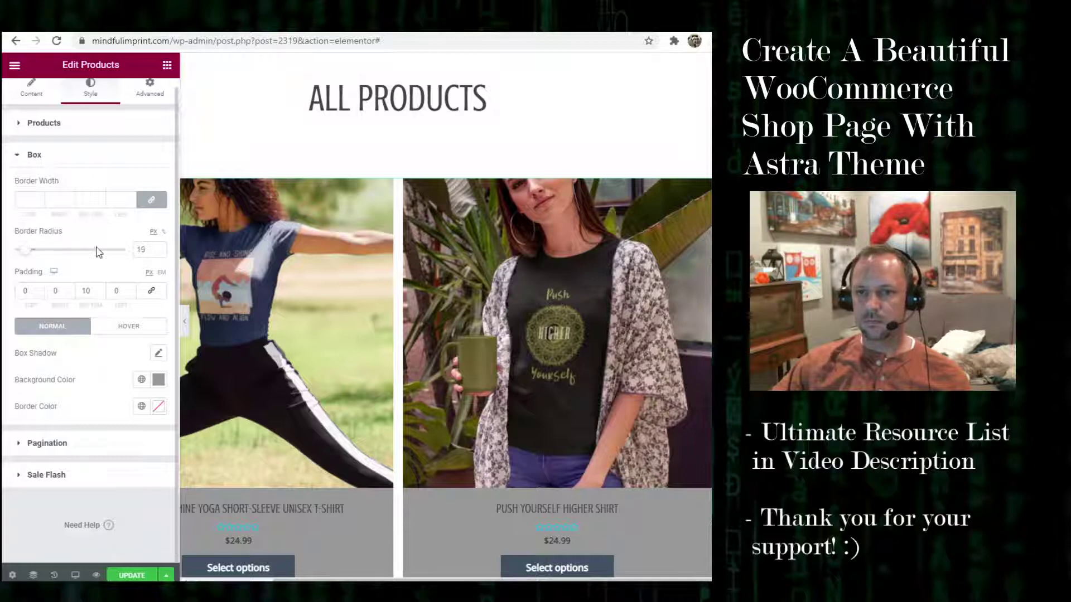
pyautogui.click(36, 250)
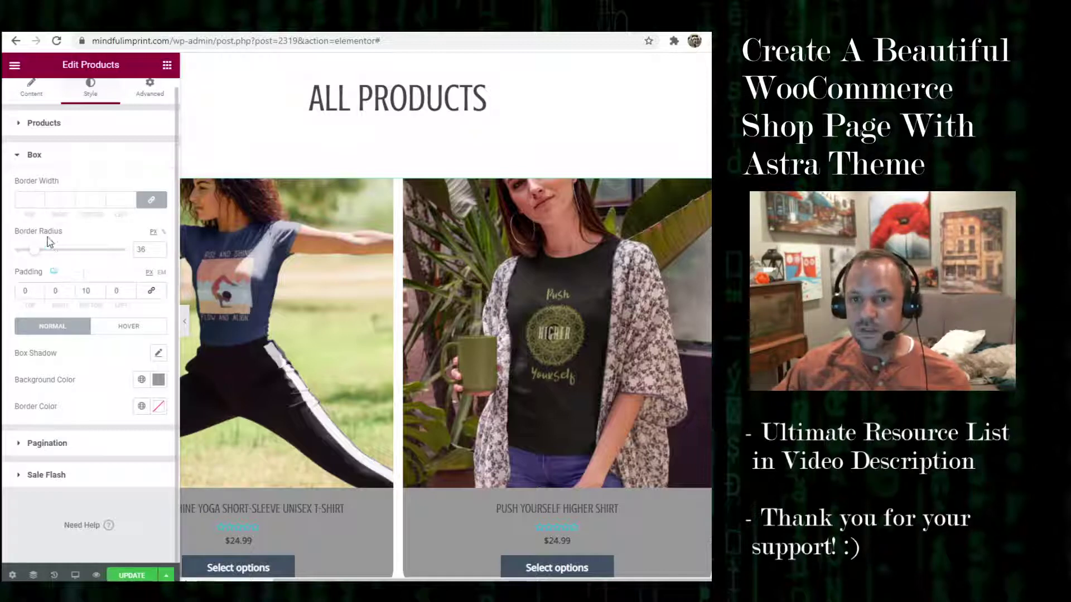
pyautogui.click(39, 199)
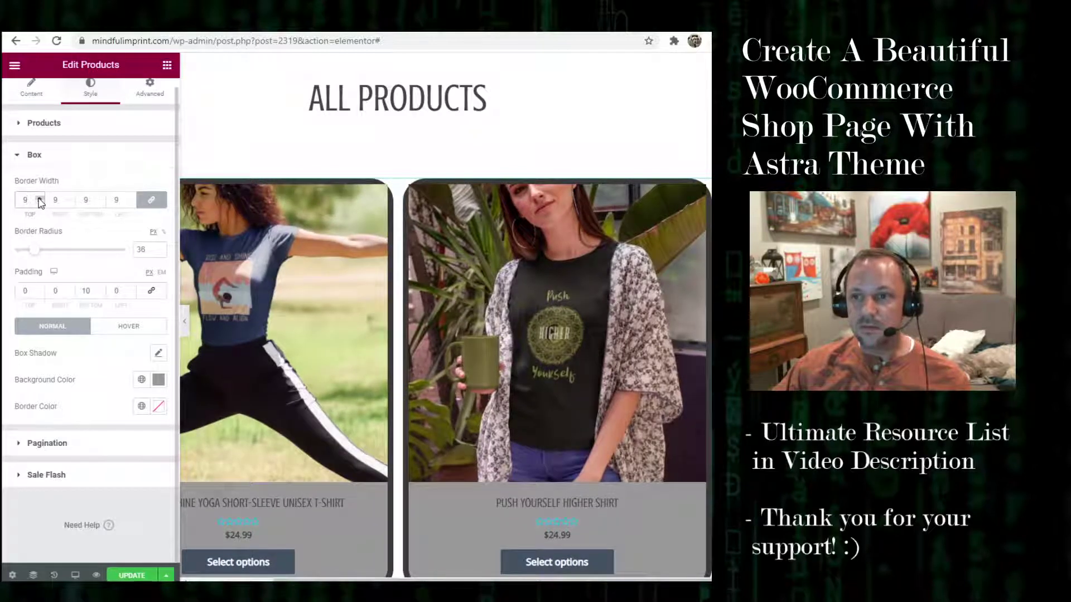
pyautogui.click(39, 198)
pyautogui.click(39, 198)
pyautogui.click(39, 198)
pyautogui.click(40, 198)
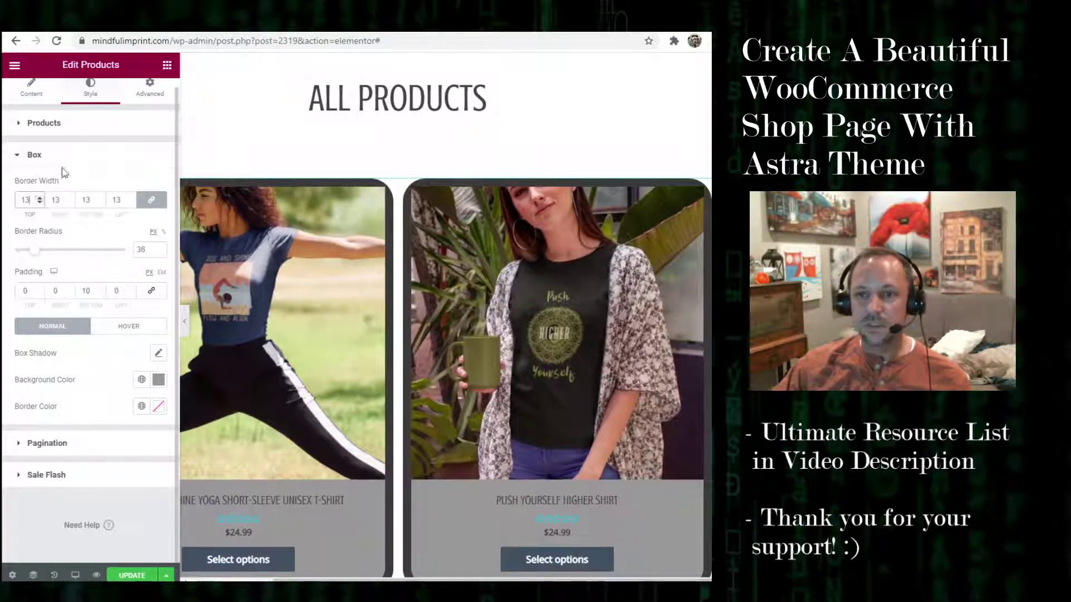
pyautogui.moveTo(34, 251); pyautogui.dragTo(4, 252)
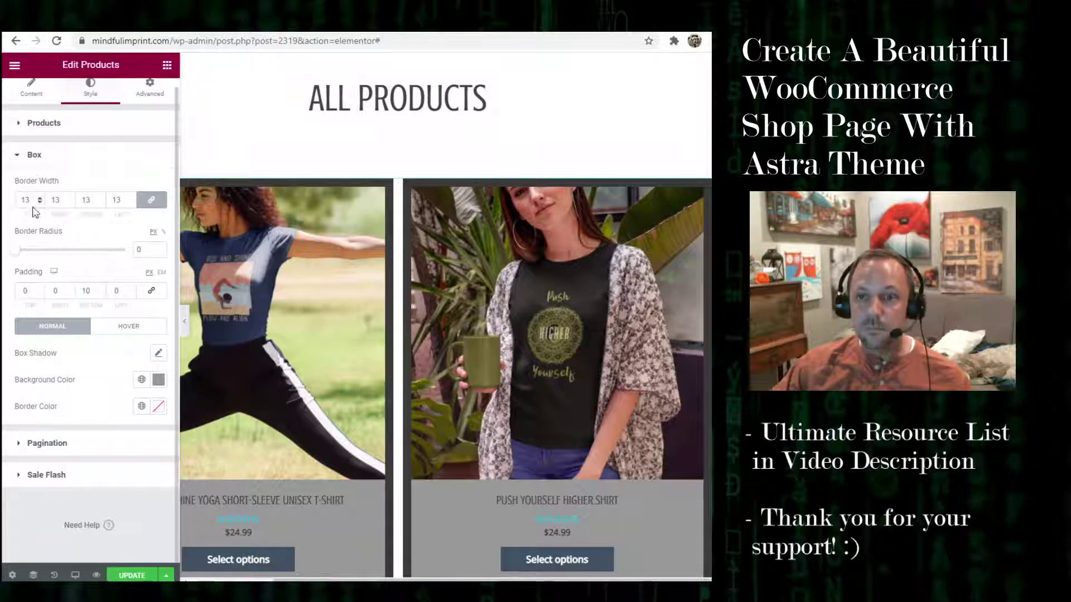
pyautogui.write('0')
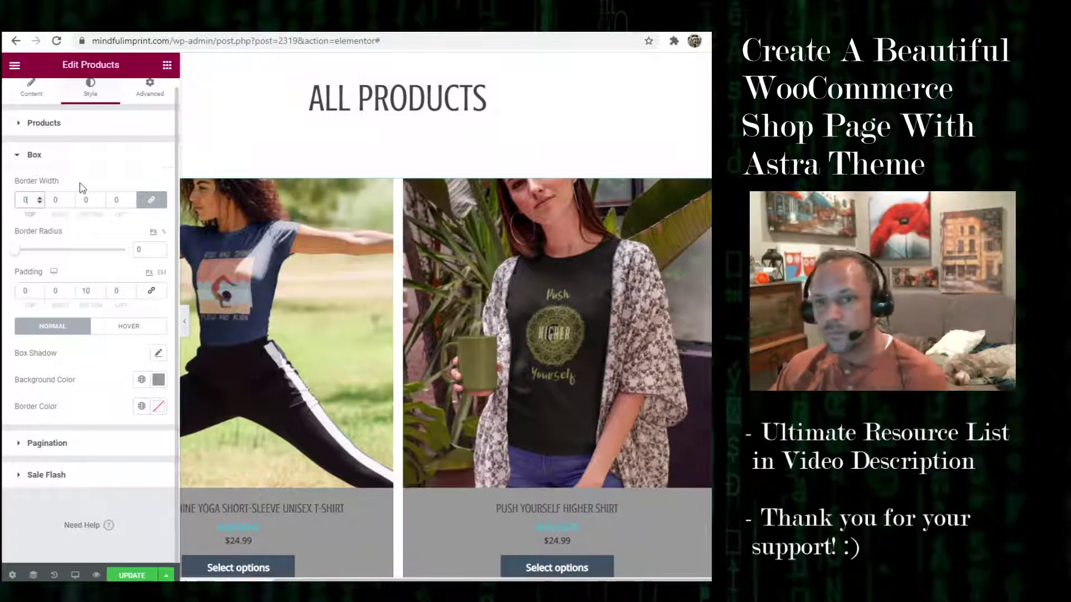
pyautogui.press('BackSpace')
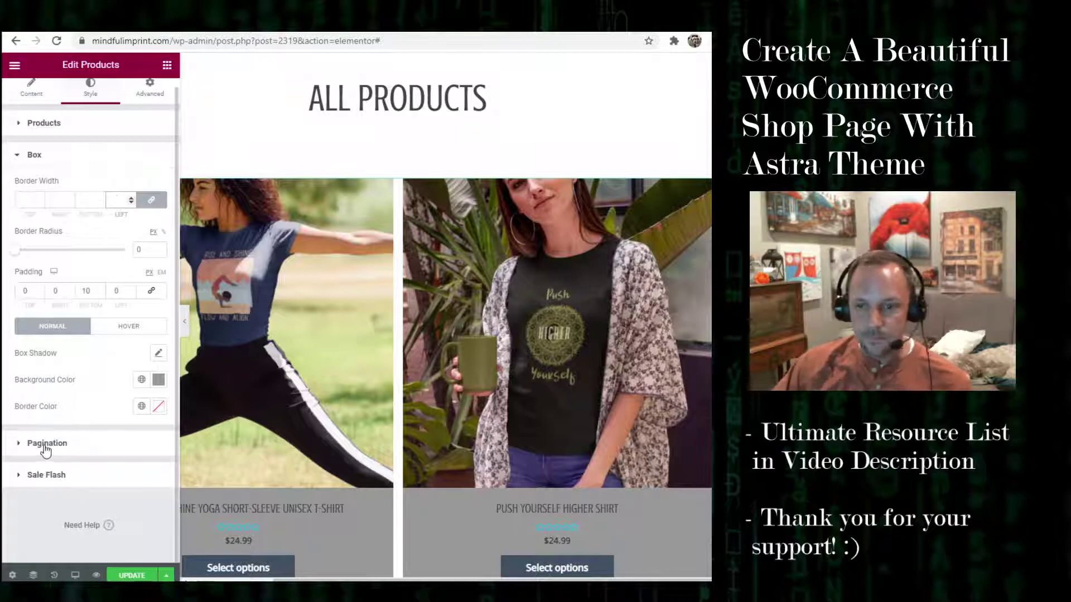
pyautogui.scroll(1, 84, 291)
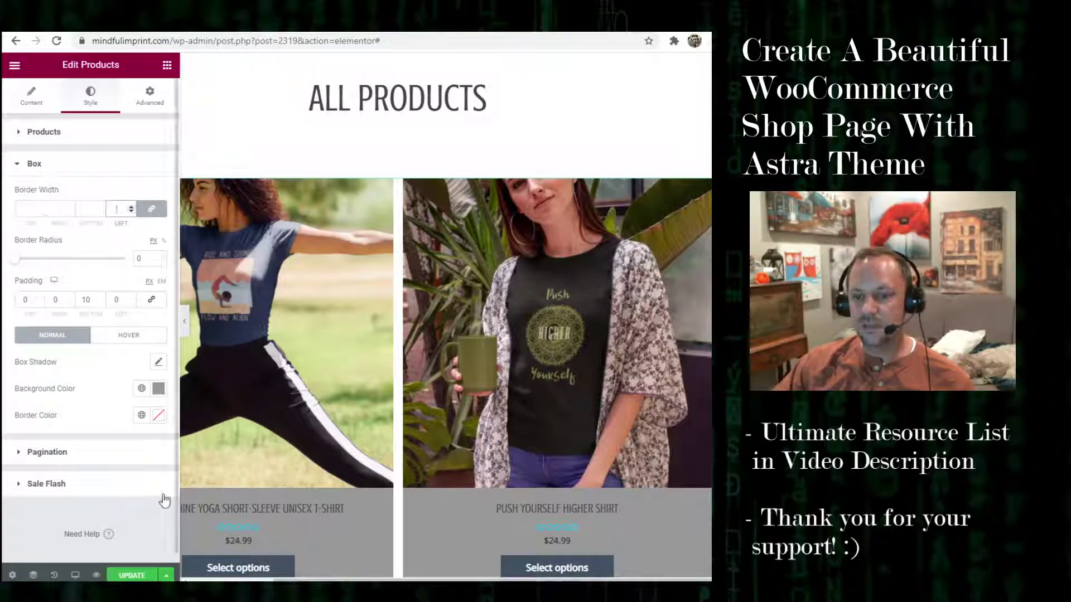
pyautogui.click(167, 575)
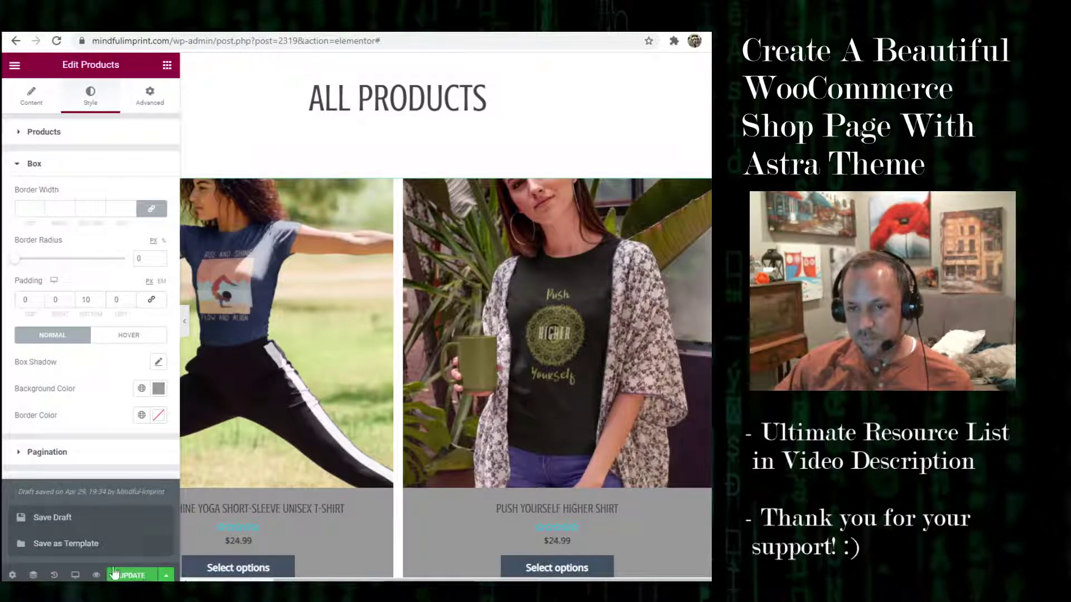
# Publish the product grid changes and exit Elementor to the WordPress dashboard.
pyautogui.click(135, 576)
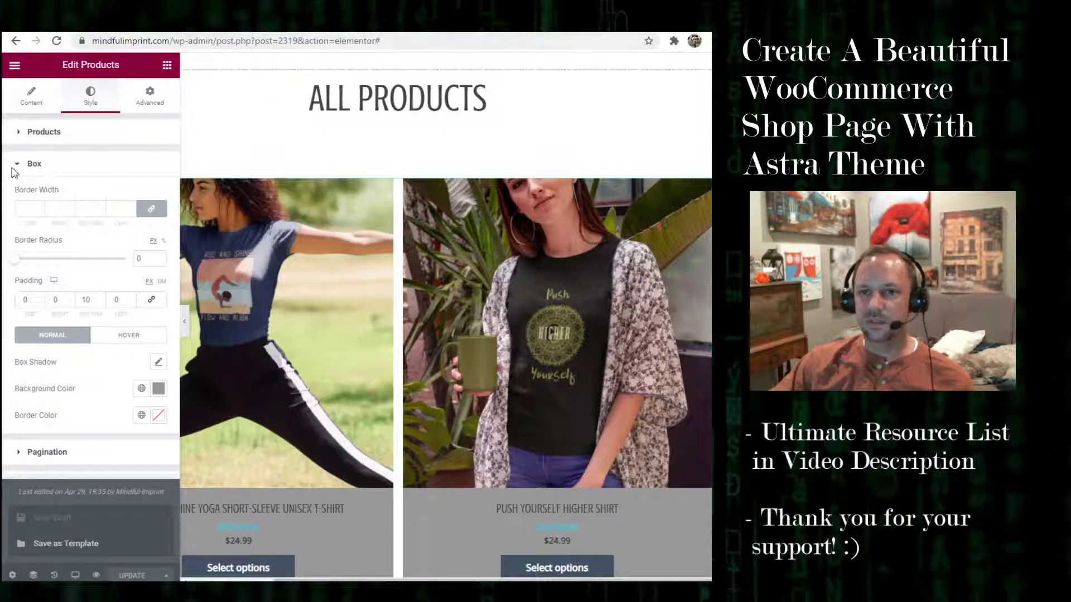
pyautogui.click(15, 67)
pyautogui.click(115, 290)
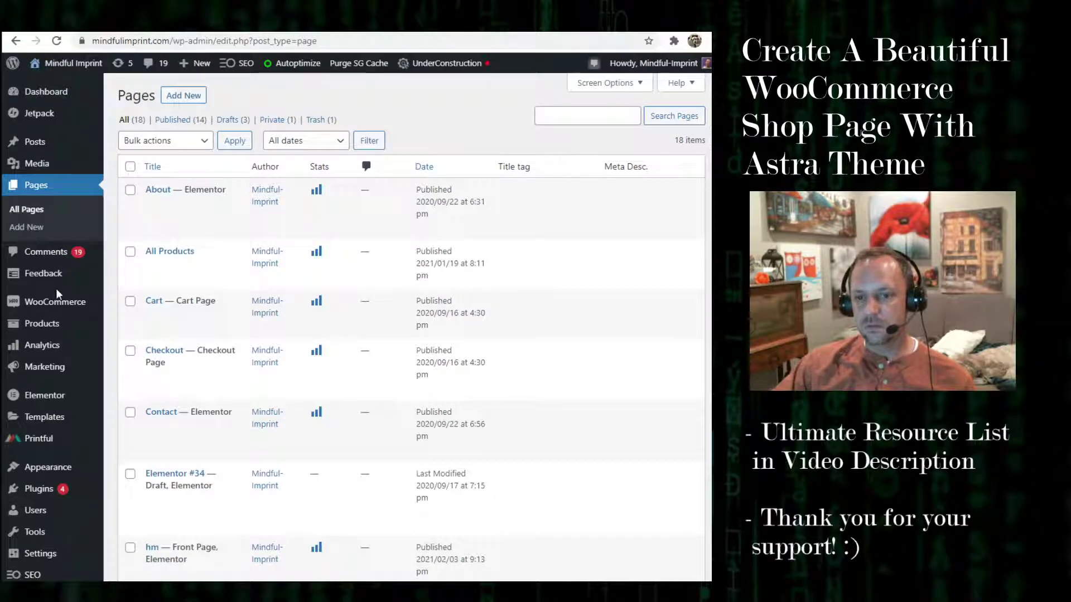
# Set WooCommerce's Shop page to shop2 under Products settings and save the changes.
pyautogui.moveTo(59, 301)
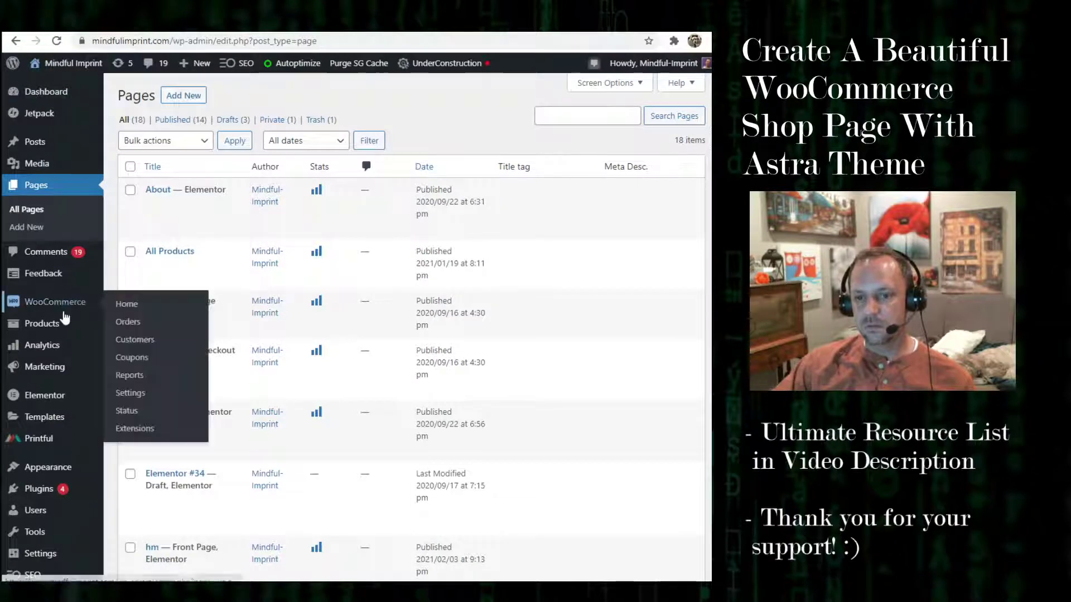
pyautogui.click(143, 397)
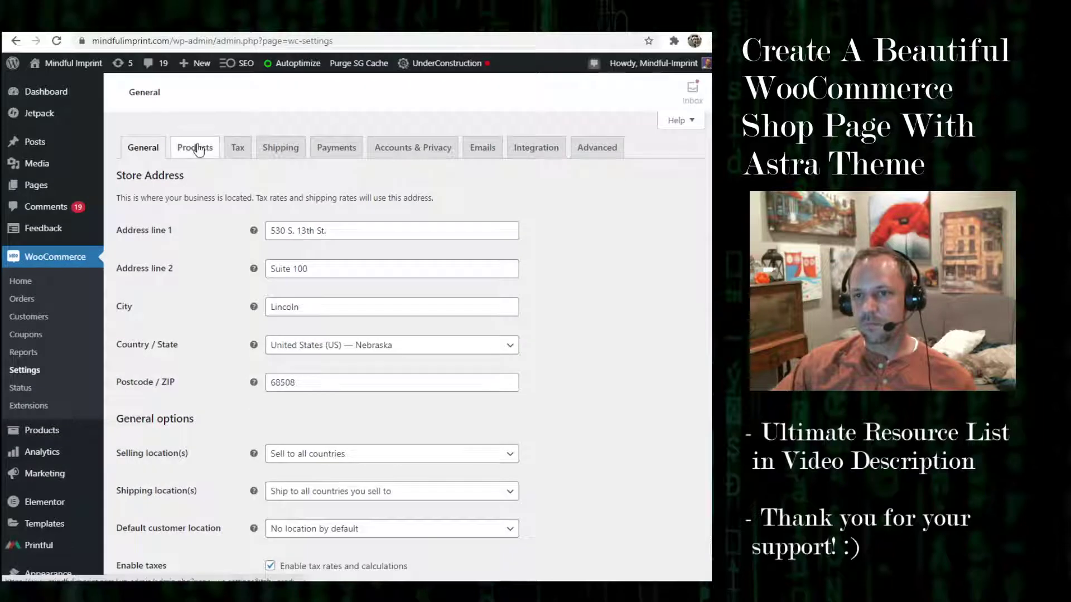
pyautogui.click(196, 147)
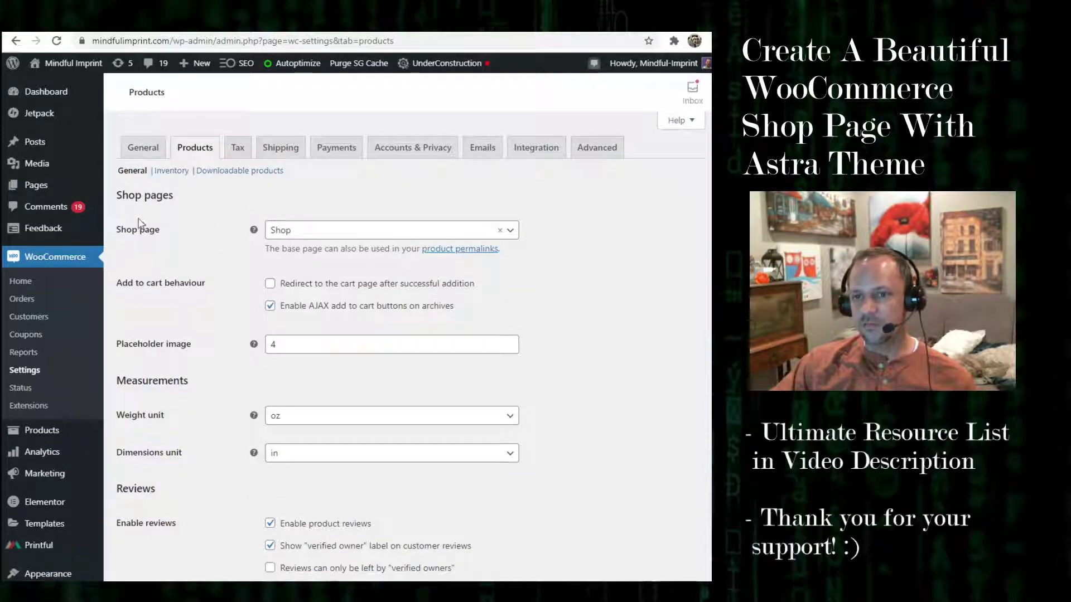
pyautogui.click(338, 231)
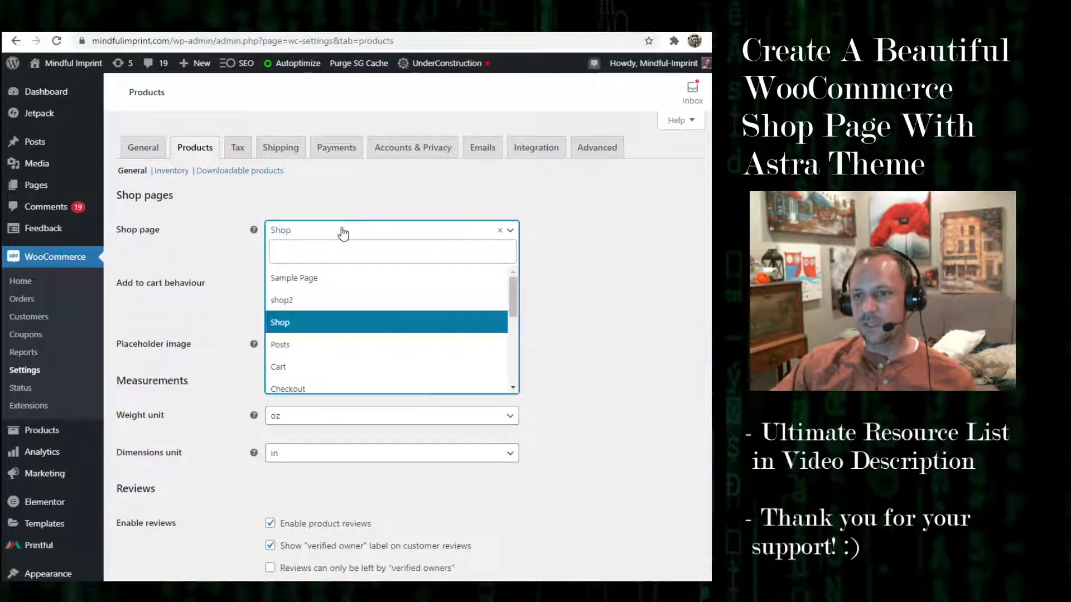
pyautogui.click(283, 301)
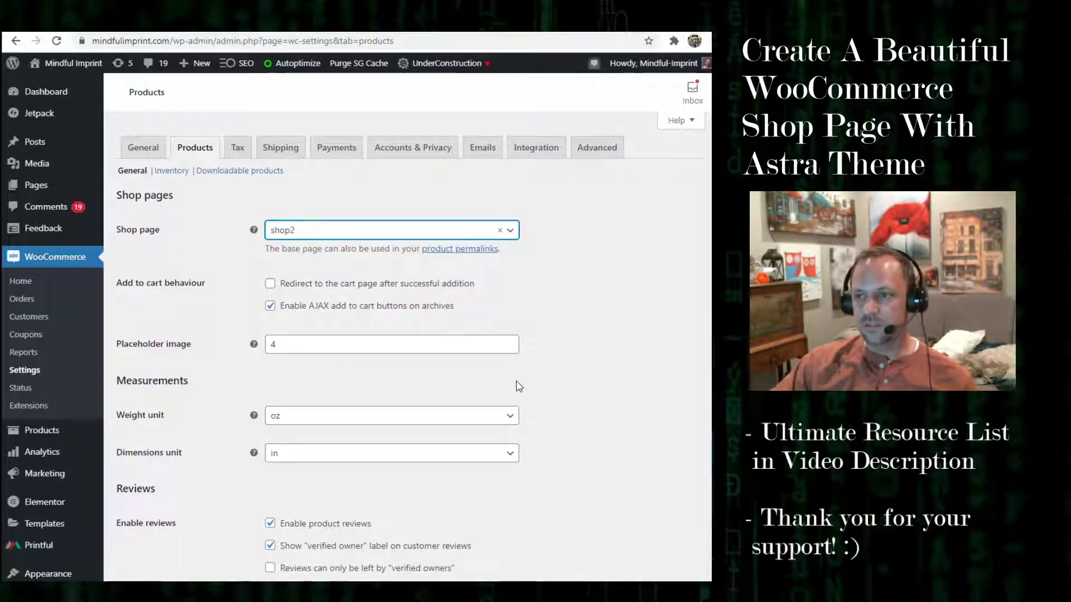
pyautogui.scroll(-3, 565, 415)
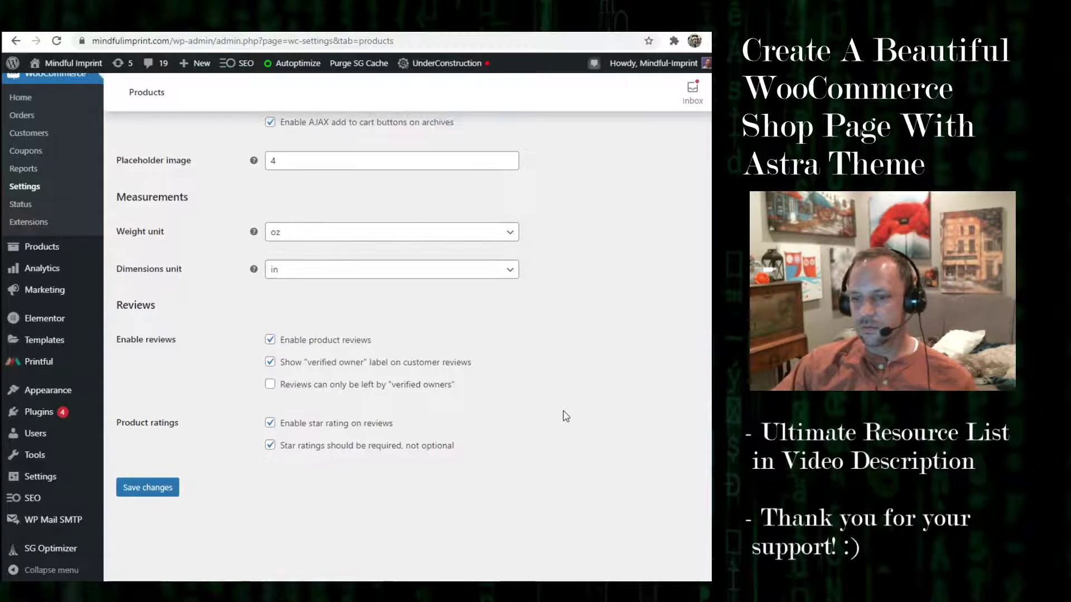
pyautogui.click(155, 489)
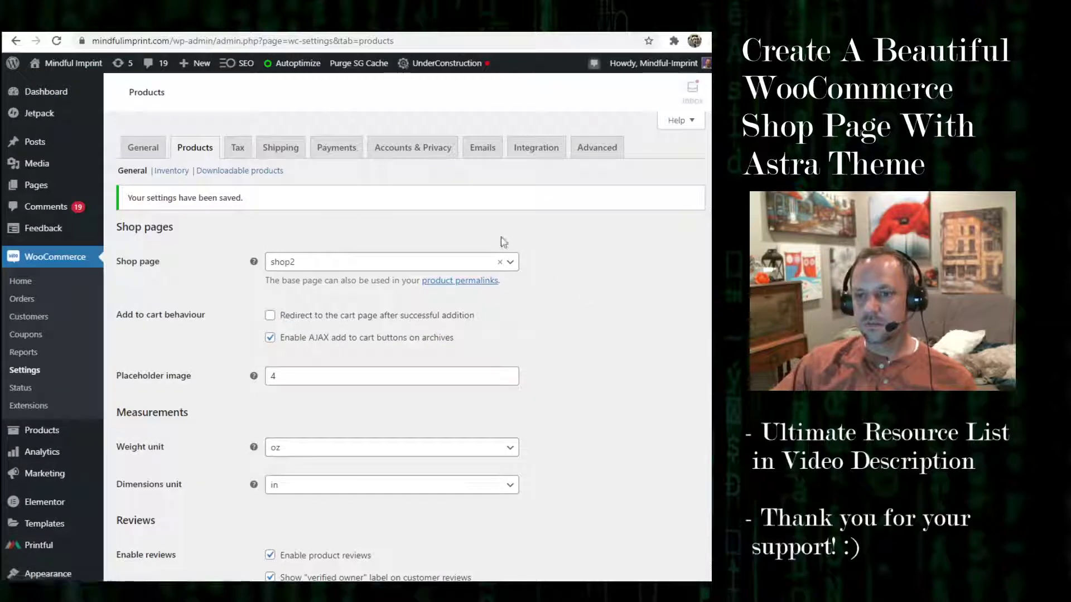
pyautogui.scroll(-2, 95, 329)
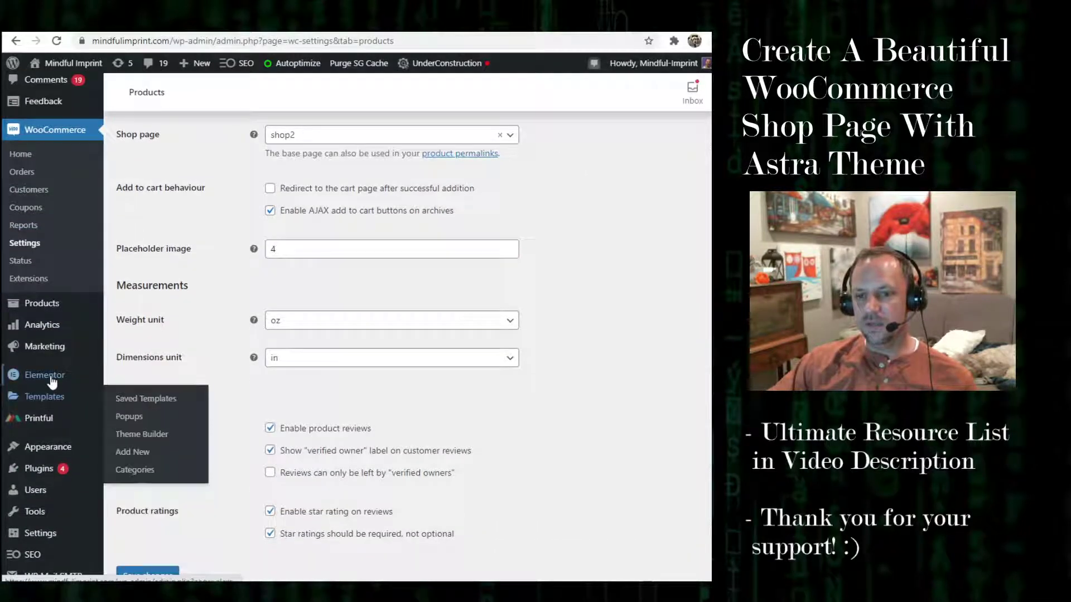
# List the Theme Builder templates and open ShopTemplate with Elementor.
pyautogui.moveTo(52, 380)
pyautogui.click(51, 400)
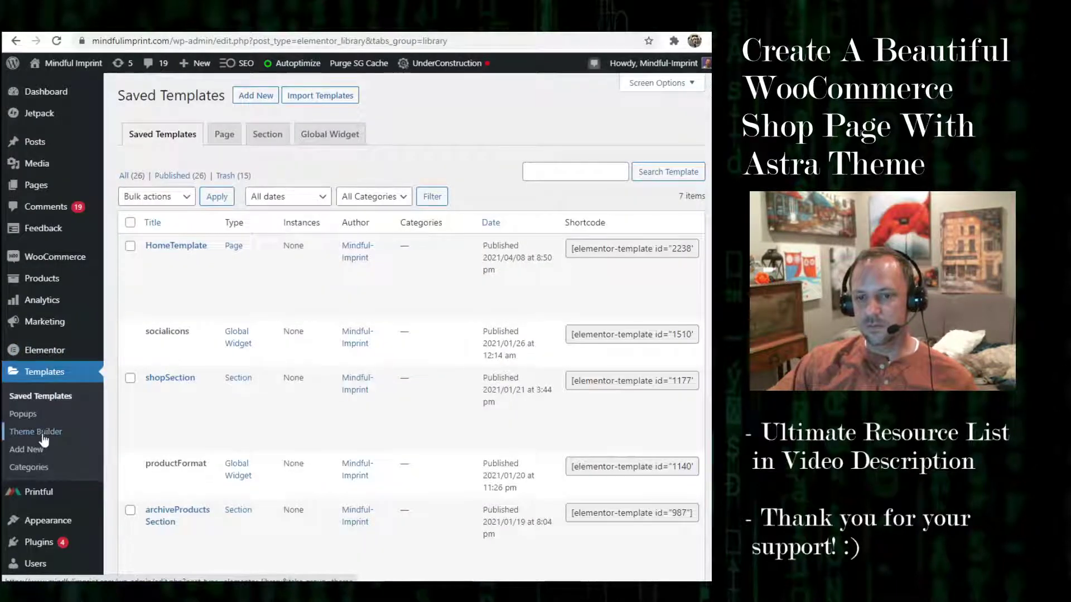
pyautogui.click(44, 435)
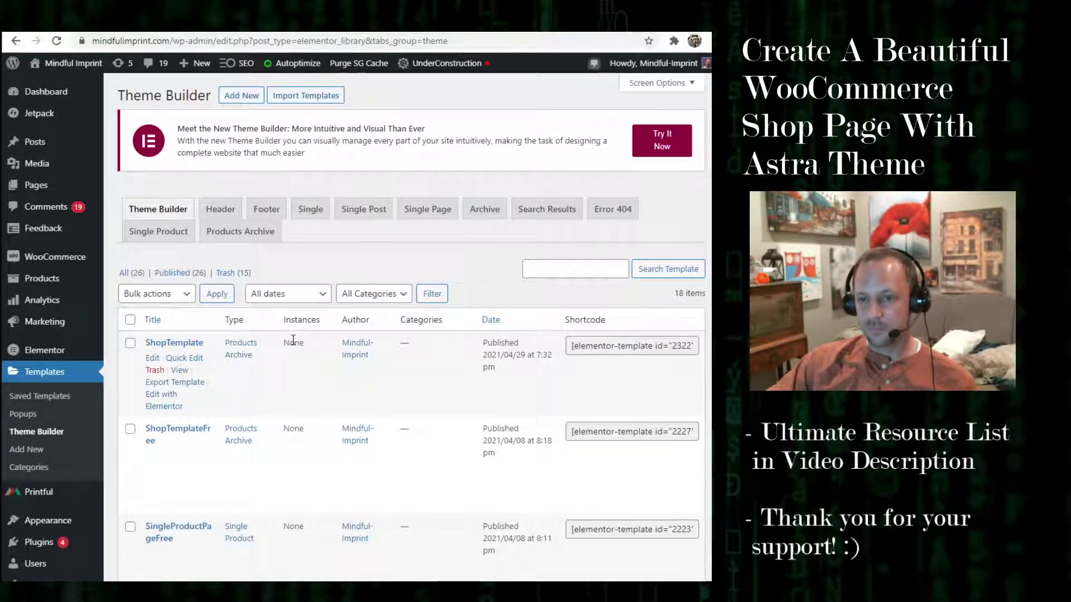
pyautogui.click(165, 399)
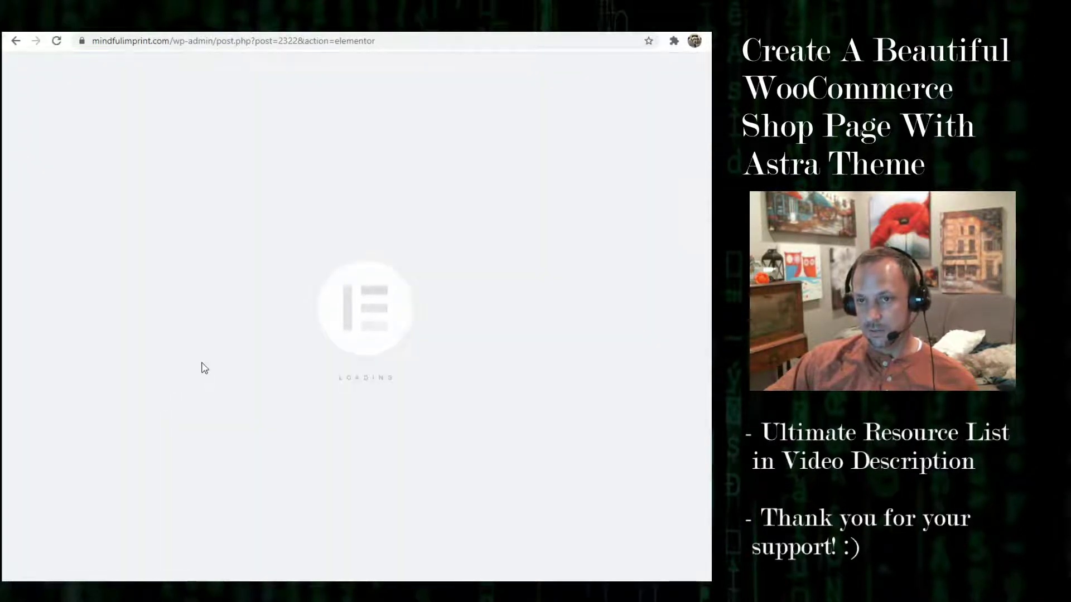
# Scroll the ShopTemplate product grid and bring up the save options beside UPDATE.
pyautogui.scroll(-6, 389, 409)
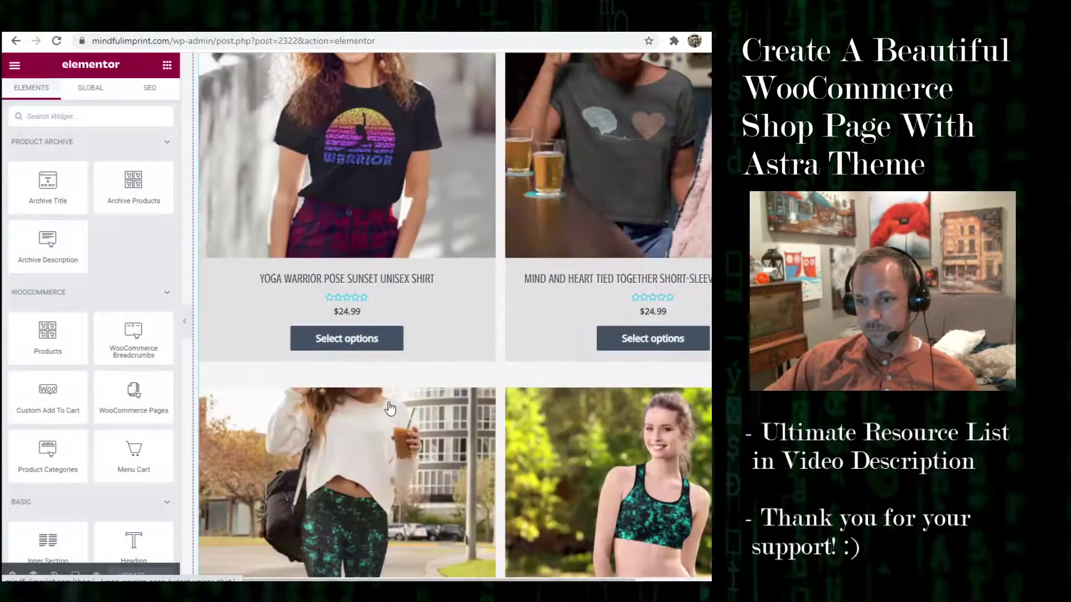
pyautogui.scroll(-5, 145, 527)
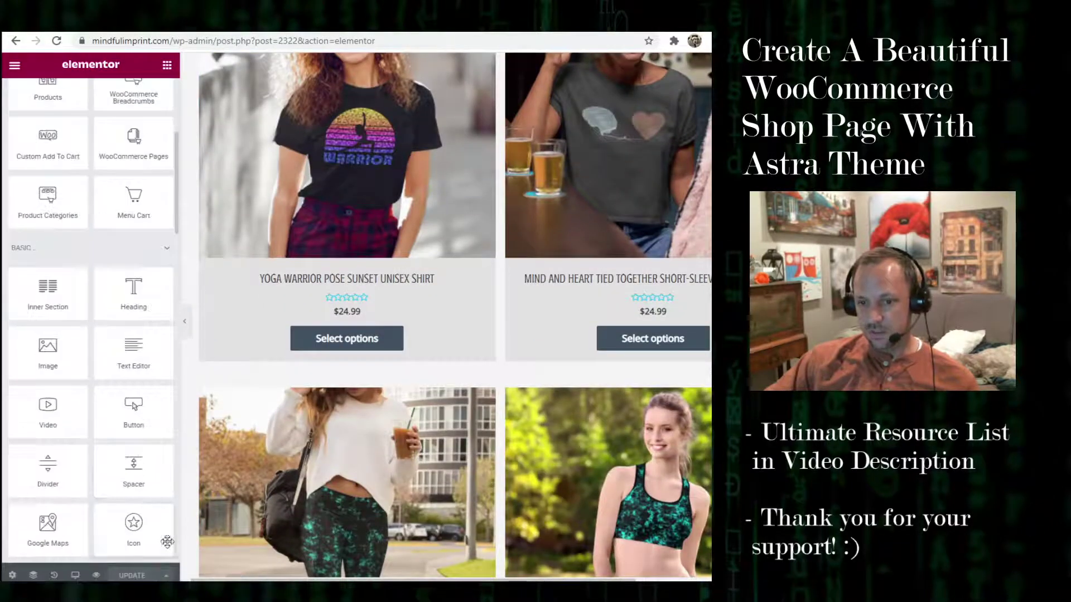
pyautogui.click(170, 578)
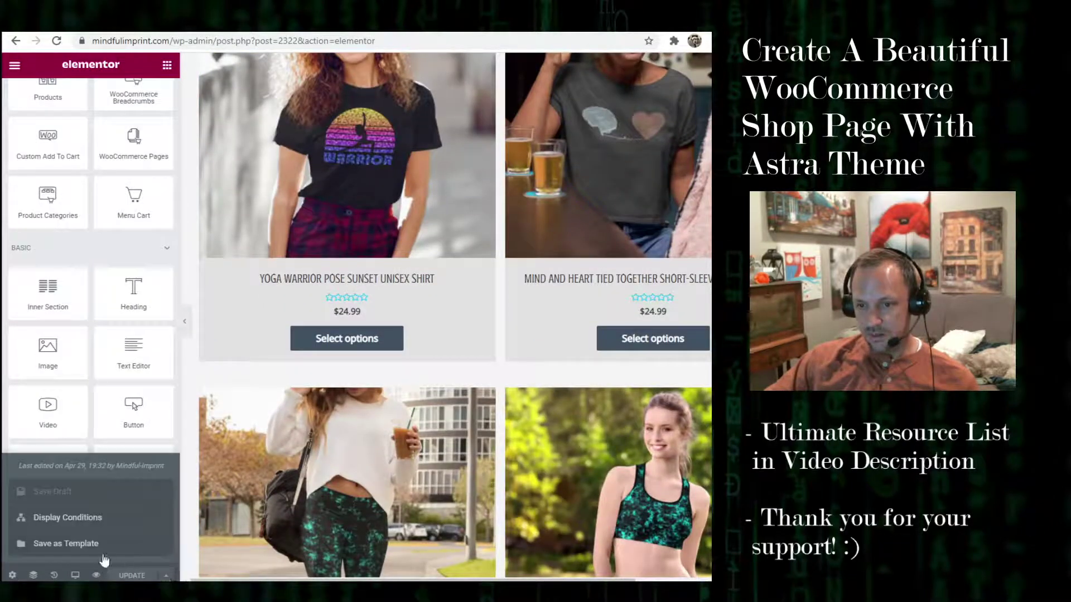
# Add a ShopTemplate display condition including the Shop Page, then save and close.
pyautogui.click(74, 517)
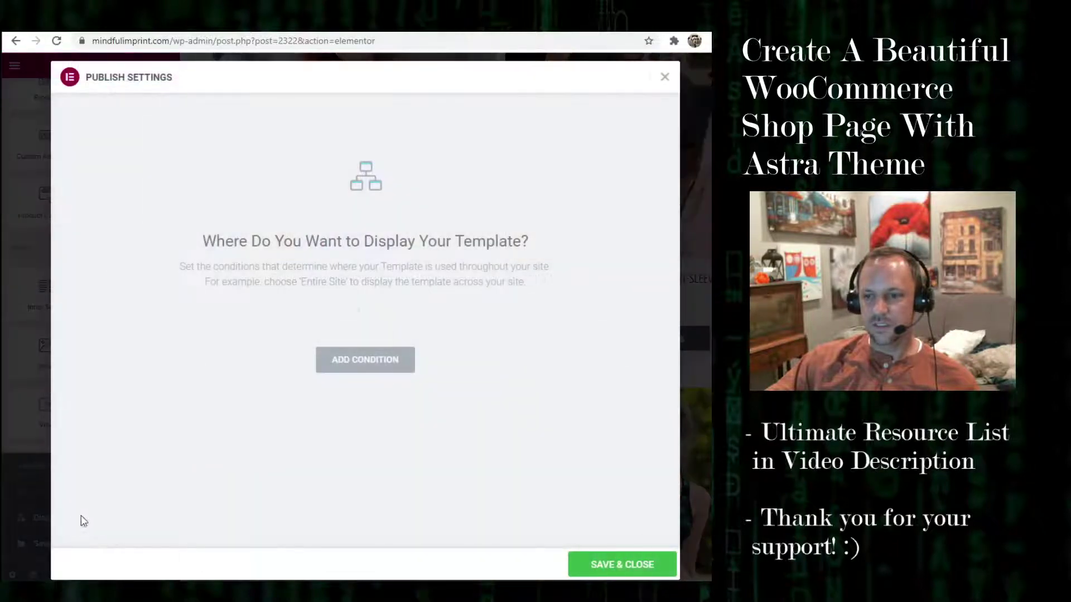
pyautogui.click(401, 366)
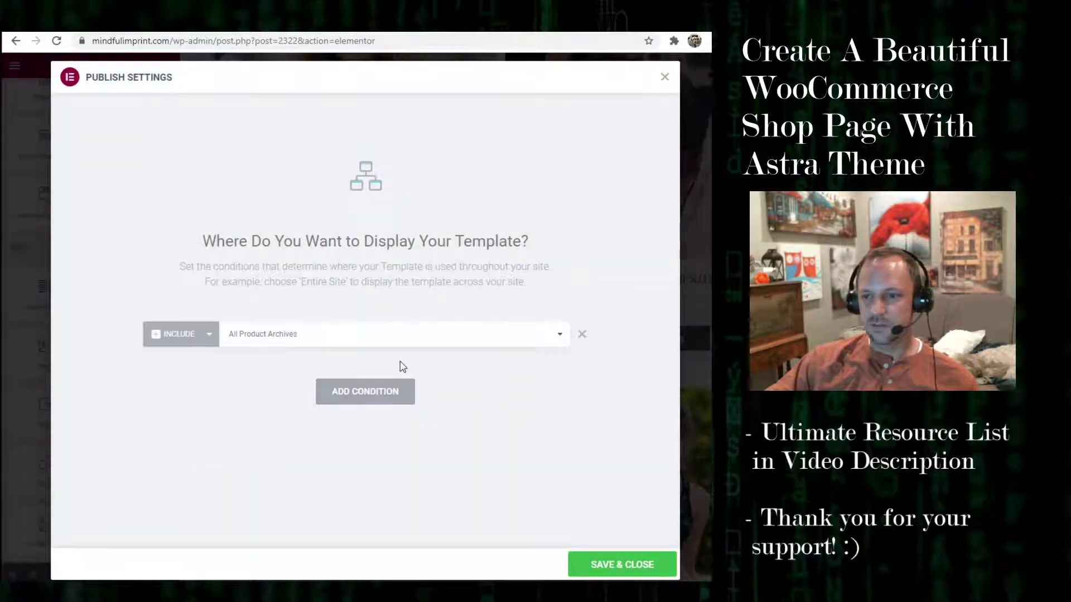
pyautogui.click(312, 337)
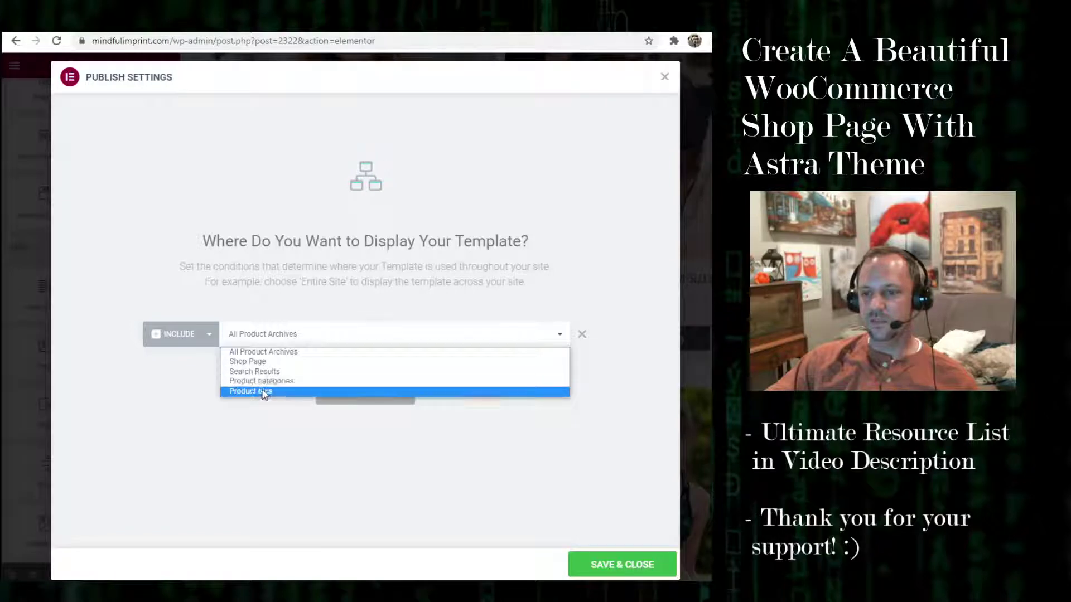
pyautogui.press('Escape')
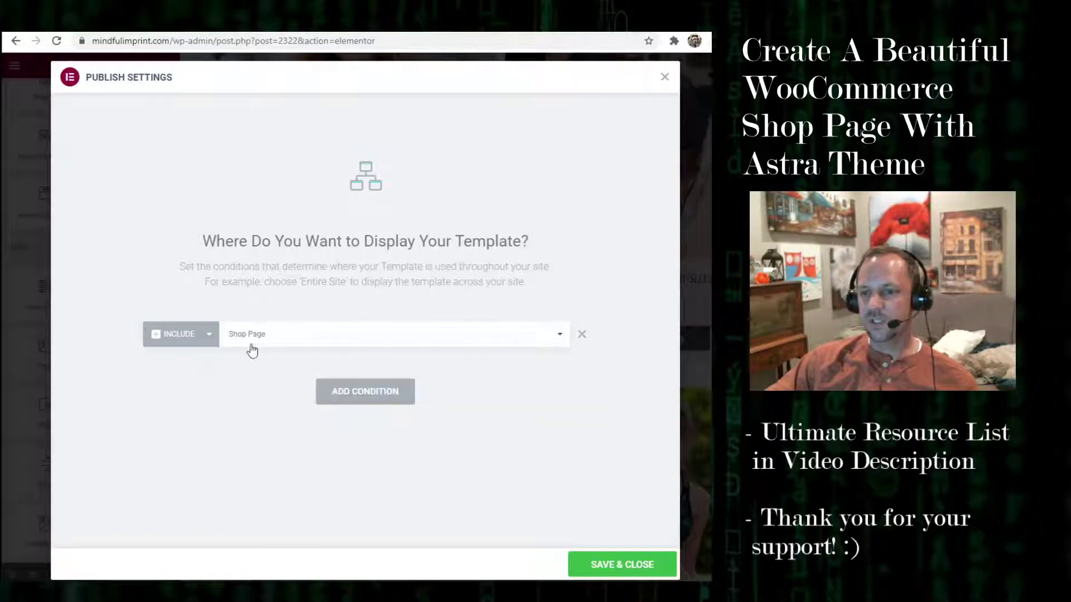
pyautogui.click(632, 565)
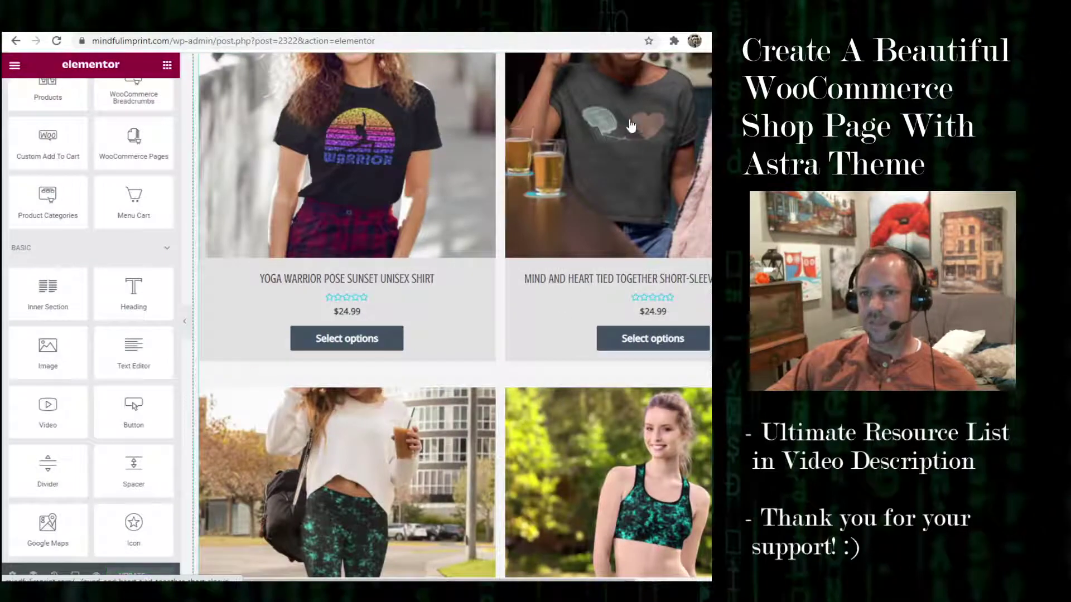
# Exit Elementor to the dashboard and launch the Astra theme Customizer.
pyautogui.click(15, 66)
pyautogui.click(89, 285)
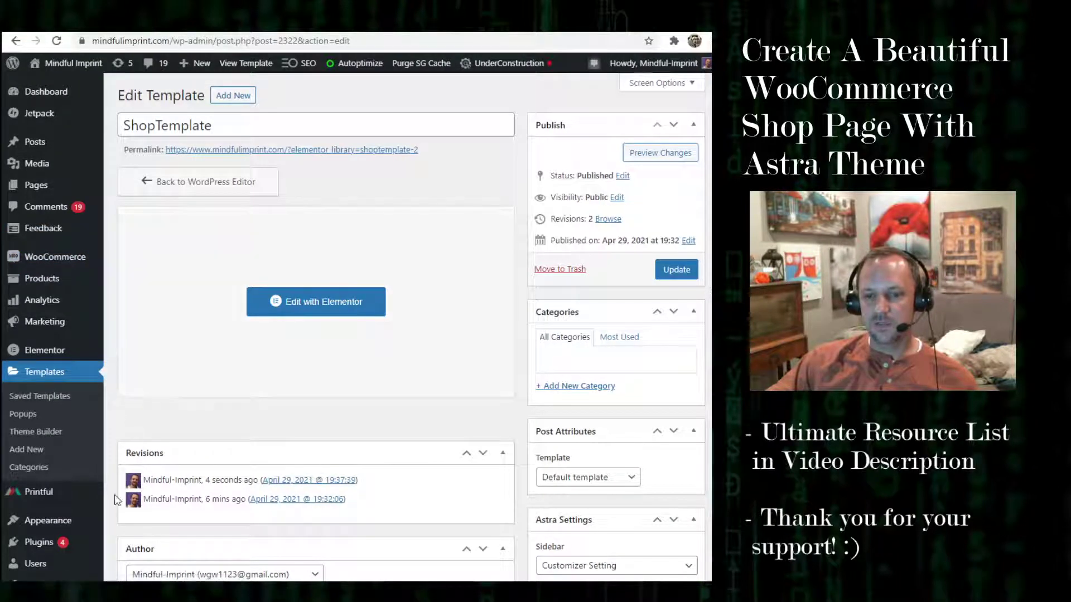
pyautogui.moveTo(53, 522)
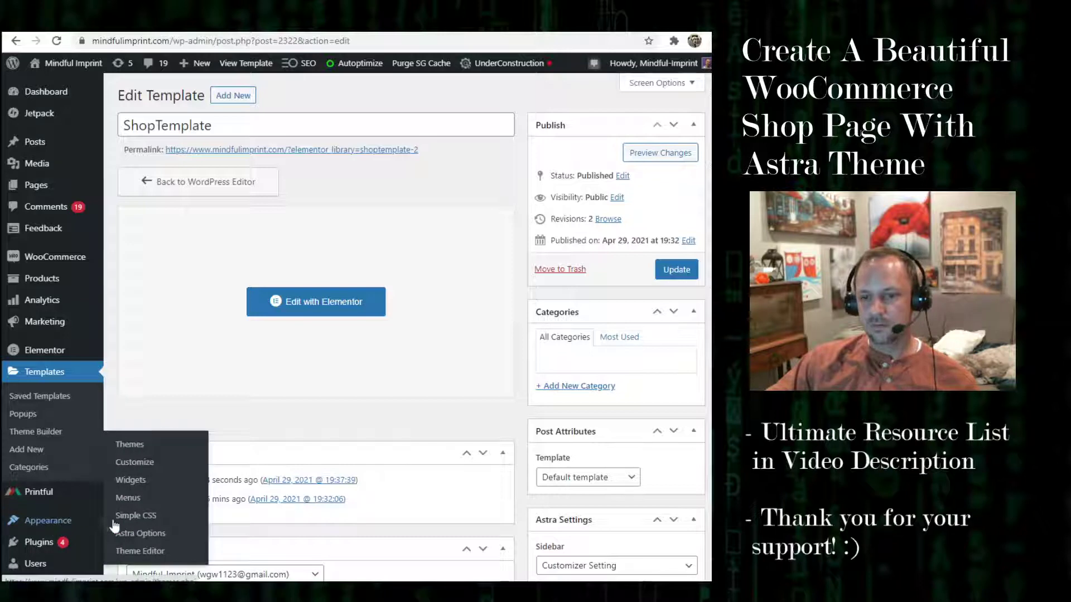
pyautogui.click(139, 462)
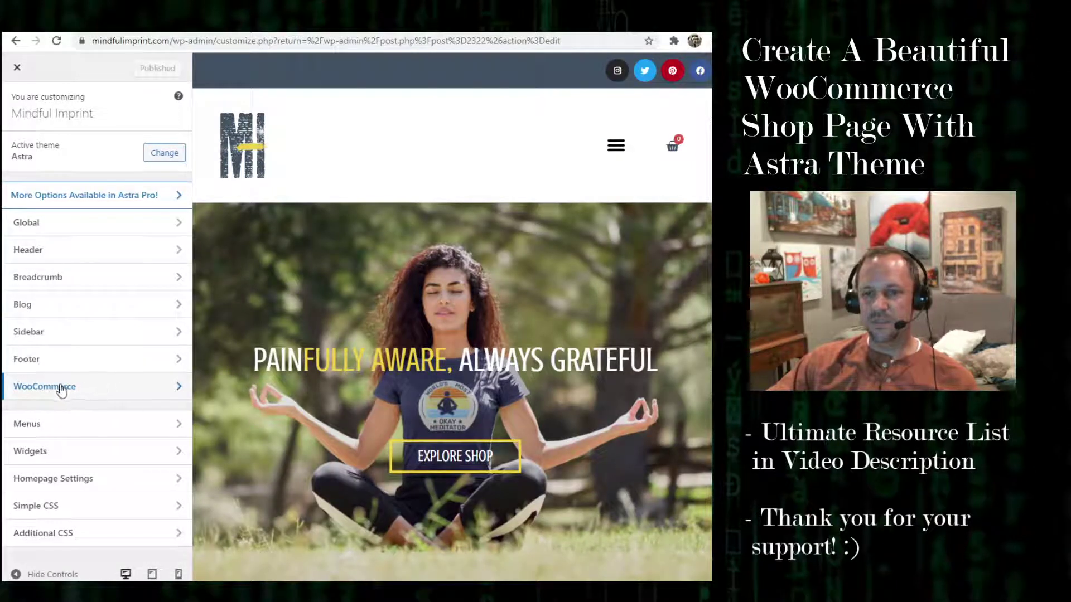
# Go to the Customizer's WooCommerce Product Catalog settings and scroll through them.
pyautogui.click(58, 392)
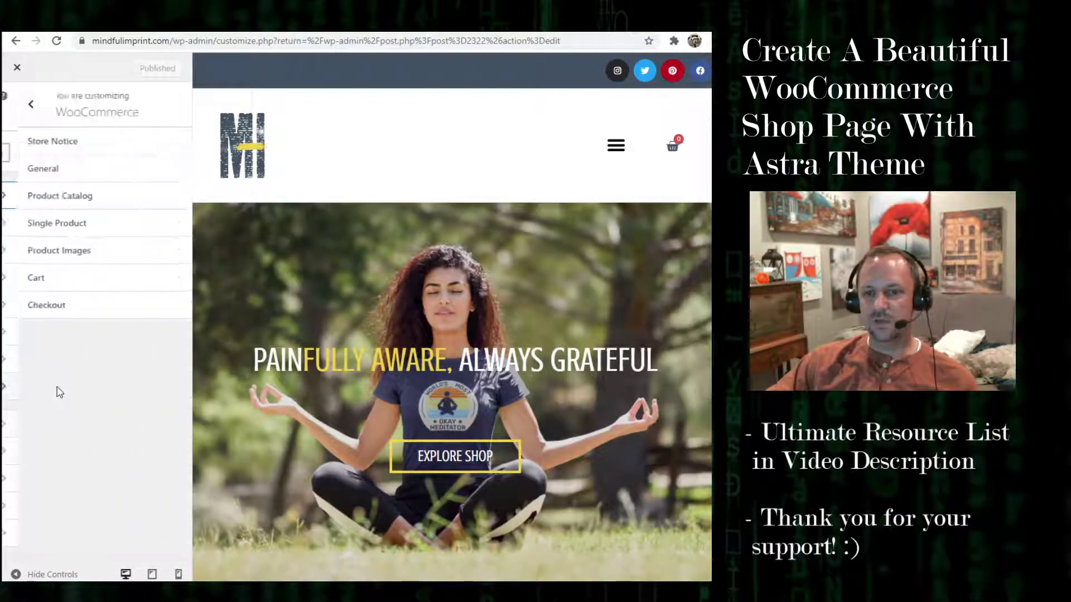
pyautogui.click(56, 196)
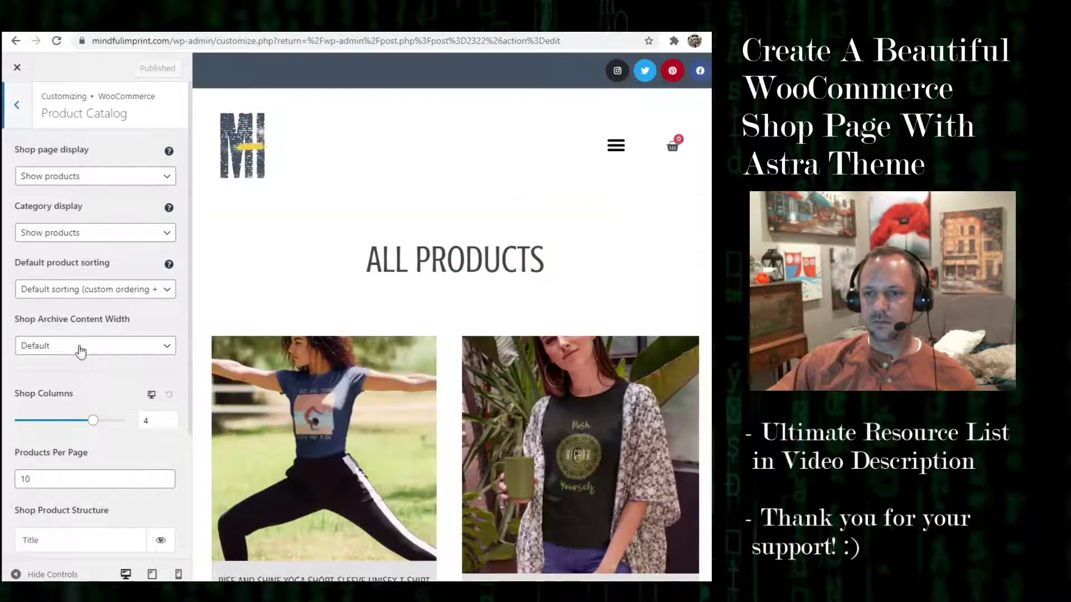
pyautogui.scroll(-3, 103, 321)
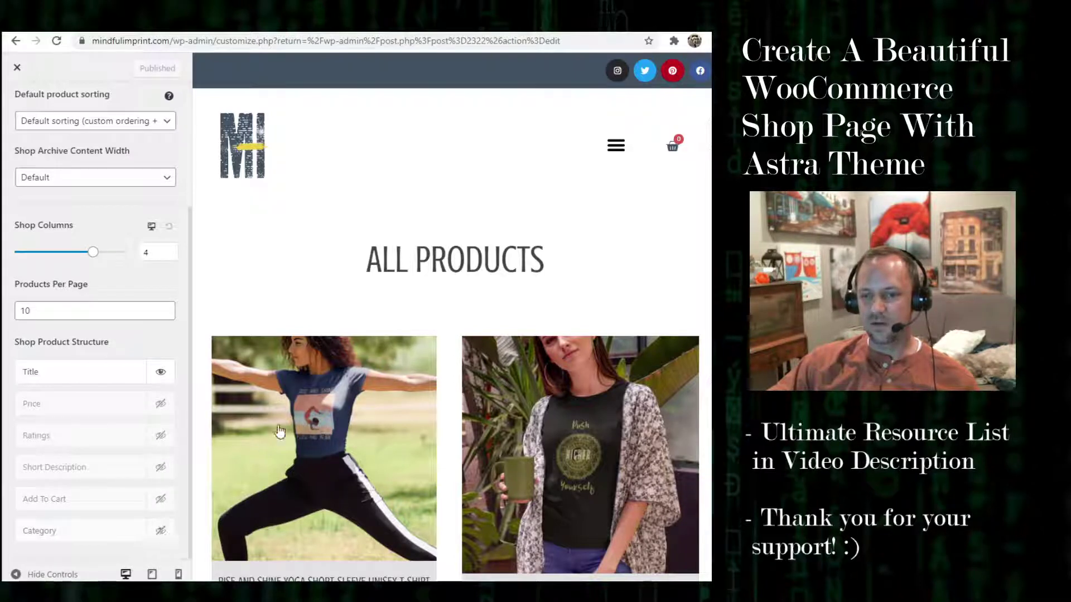
pyautogui.scroll(-1, 488, 387)
pyautogui.scroll(-3, 488, 387)
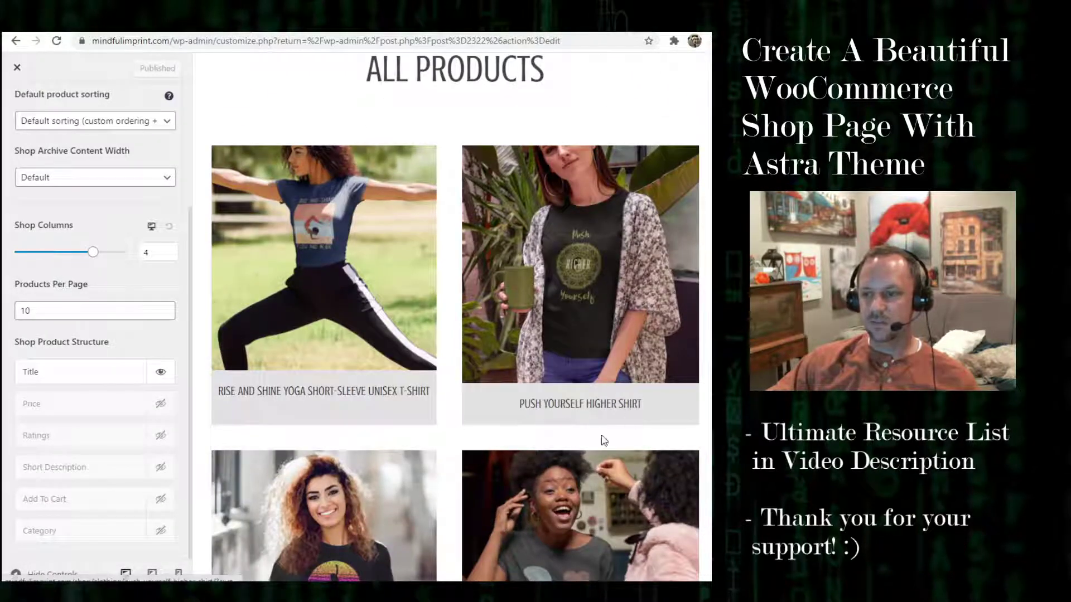
pyautogui.scroll(-6, 686, 406)
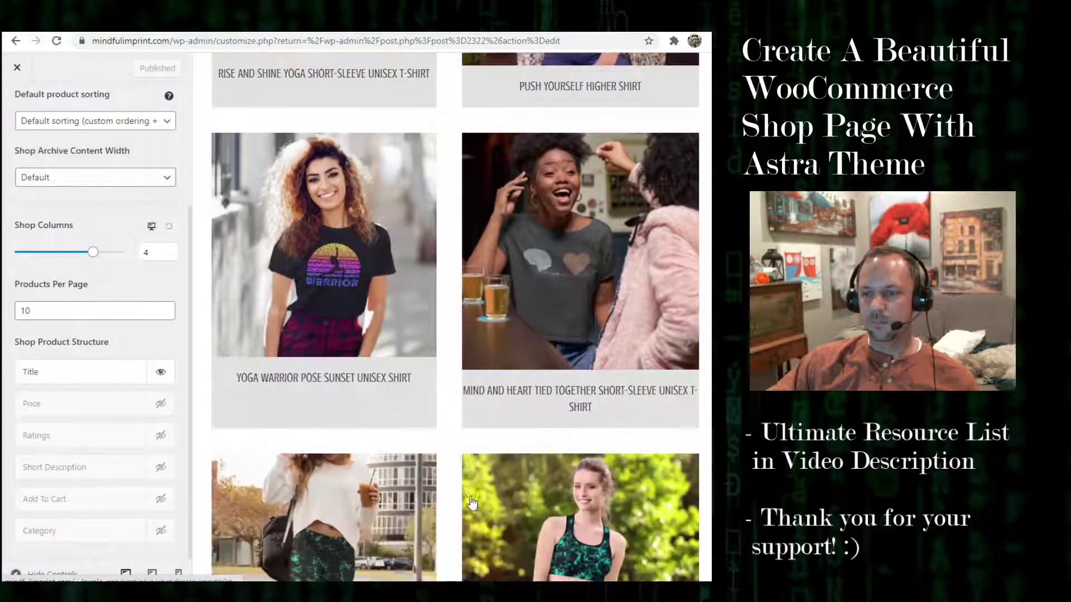
pyautogui.scroll(2, 117, 457)
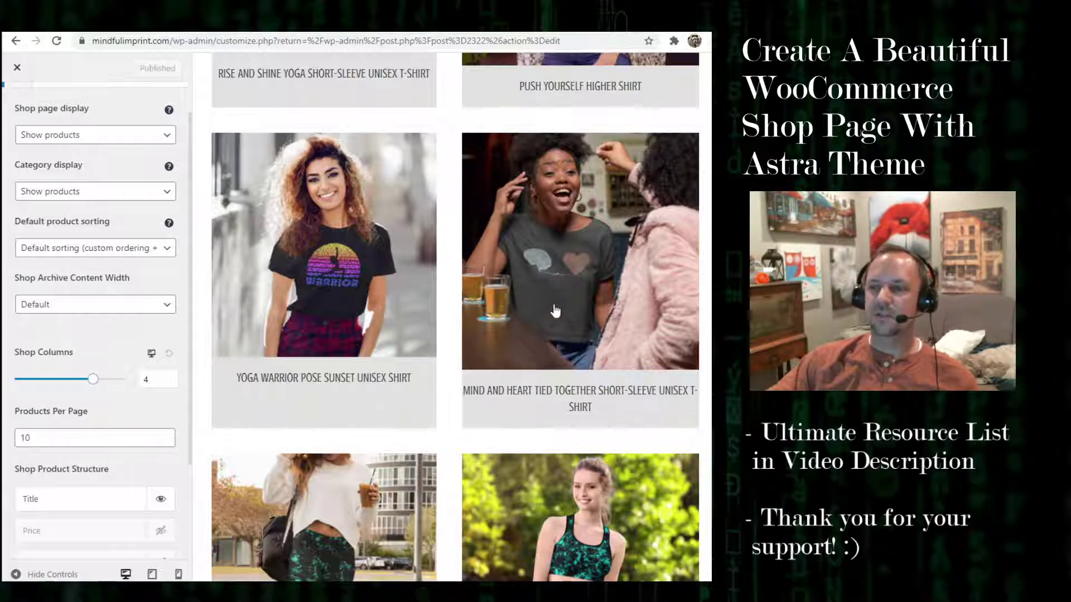
# Reduce the desktop Shop Columns from 4 to 2, then preview at tablet width.
pyautogui.click(168, 377)
pyautogui.click(89, 379)
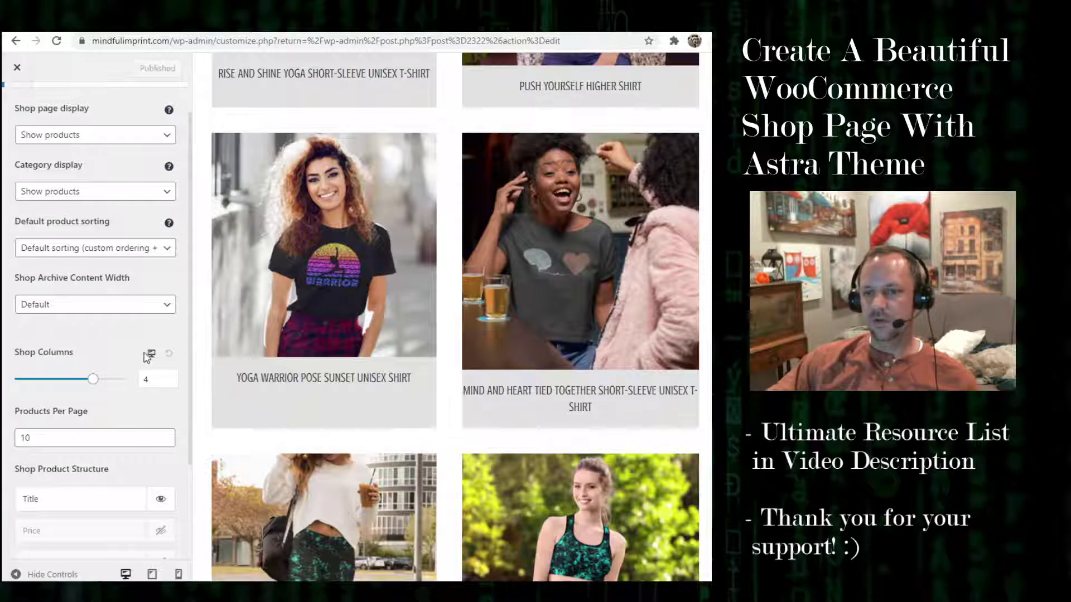
pyautogui.click(154, 378)
pyautogui.click(89, 382)
pyautogui.moveTo(86, 384); pyautogui.dragTo(57, 383)
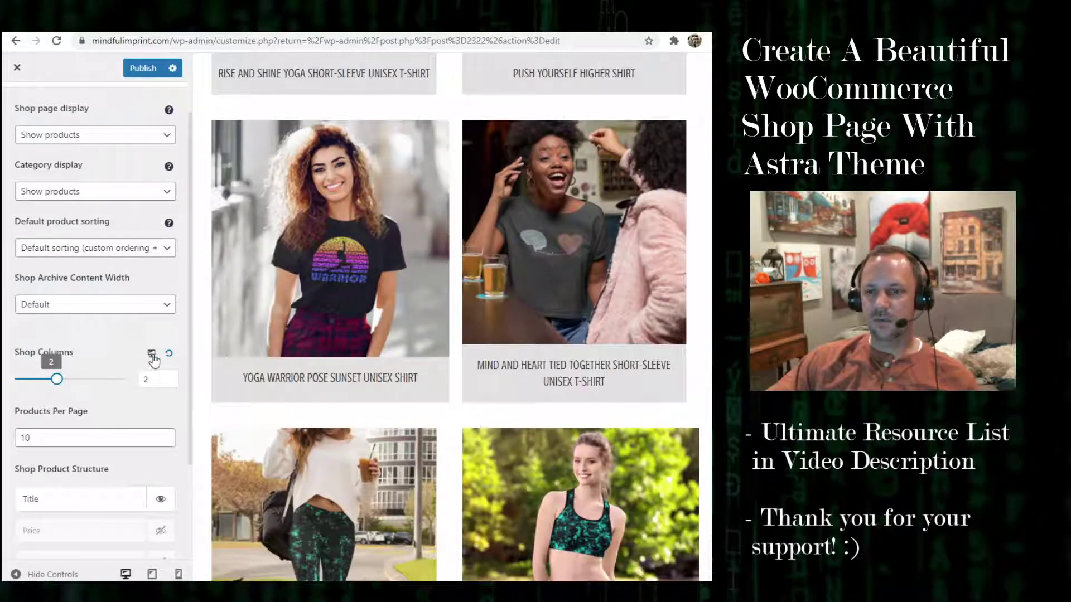
pyautogui.click(151, 355)
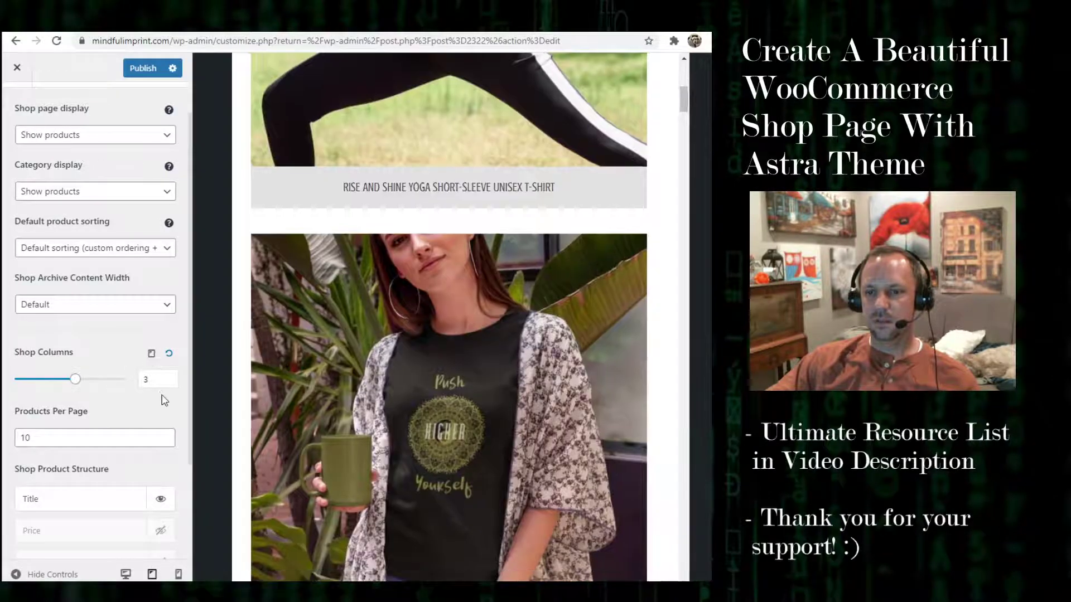
# Set Astra's mobile Shop Columns to 1 and publish the catalog column changes.
pyautogui.click(151, 355)
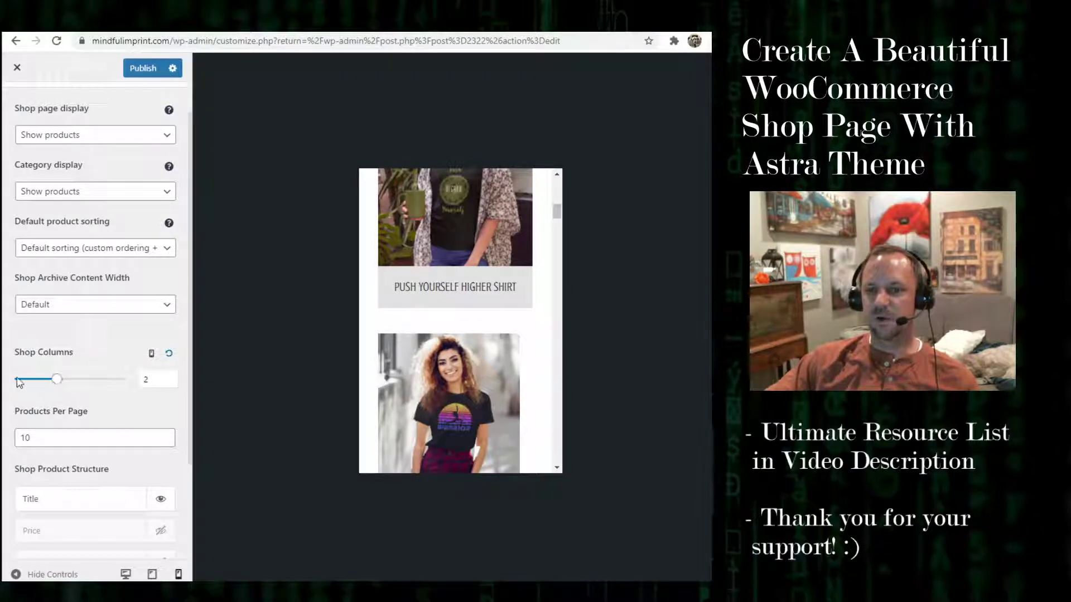
pyautogui.moveTo(55, 385)
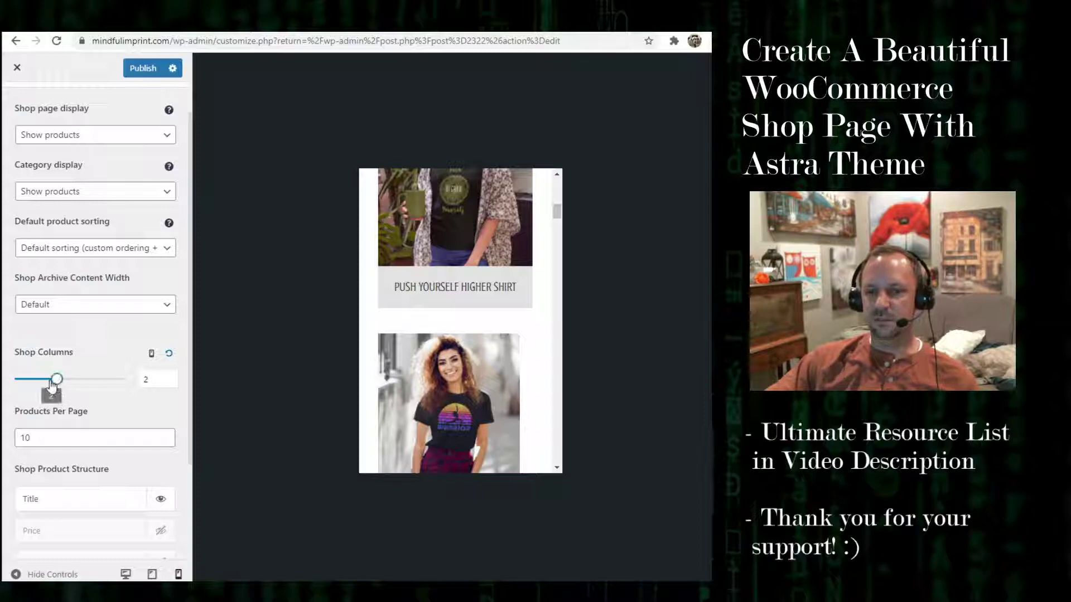
pyautogui.moveTo(51, 383); pyautogui.dragTo(37, 385)
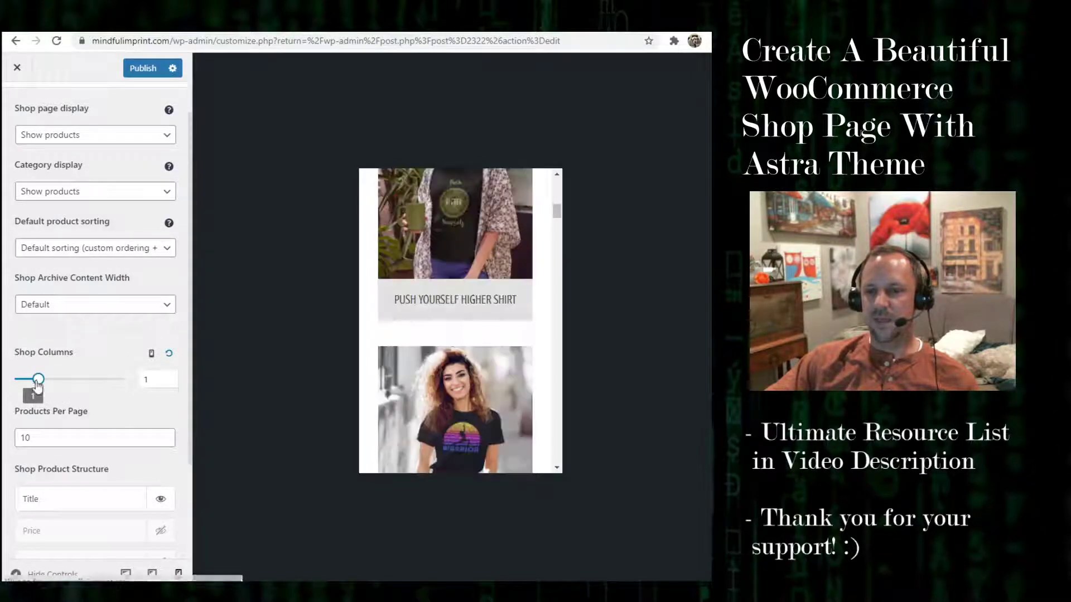
pyautogui.click(147, 379)
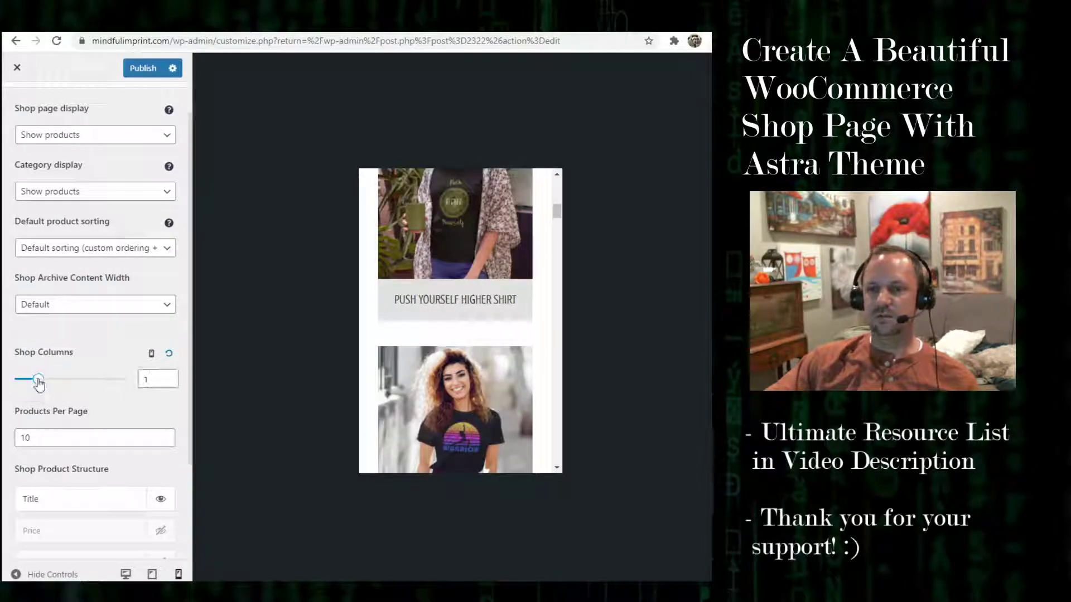
pyautogui.click(143, 379)
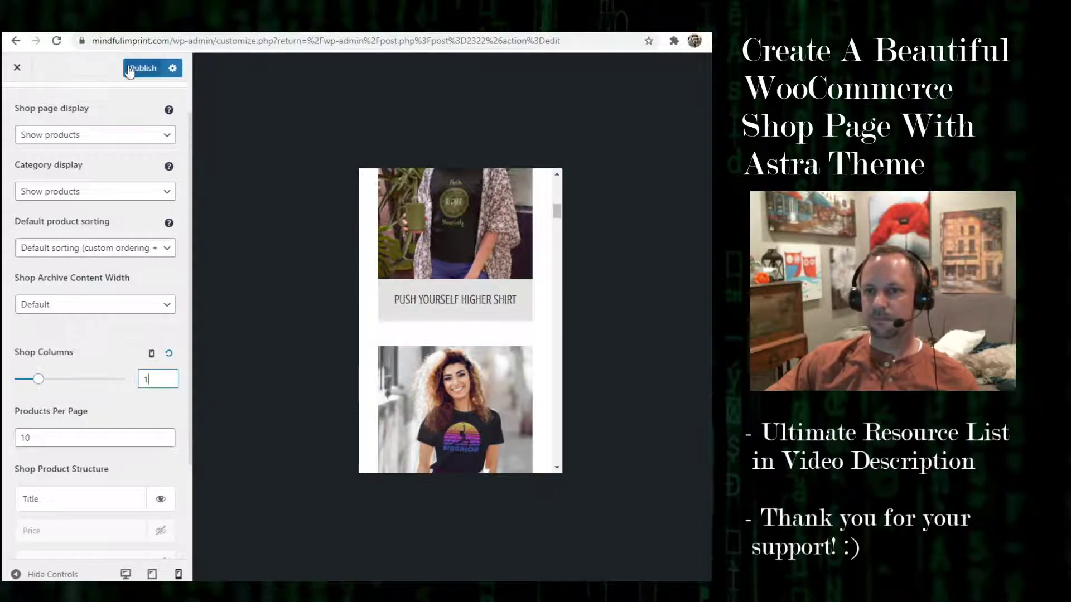
pyautogui.click(148, 69)
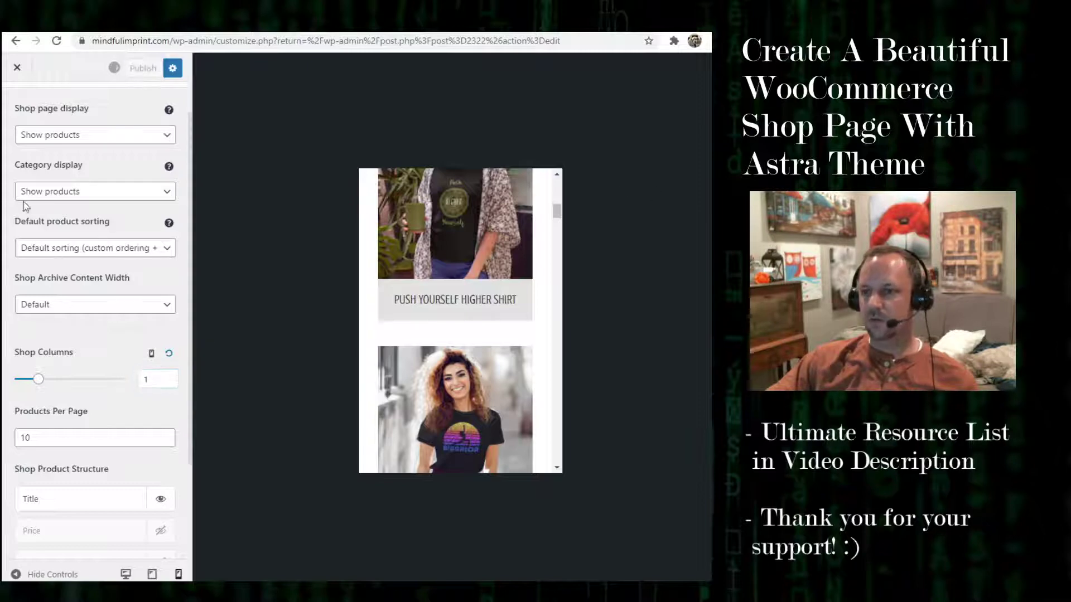
# Close the Customizer and visit the live store from the admin bar's site menu.
pyautogui.click(17, 69)
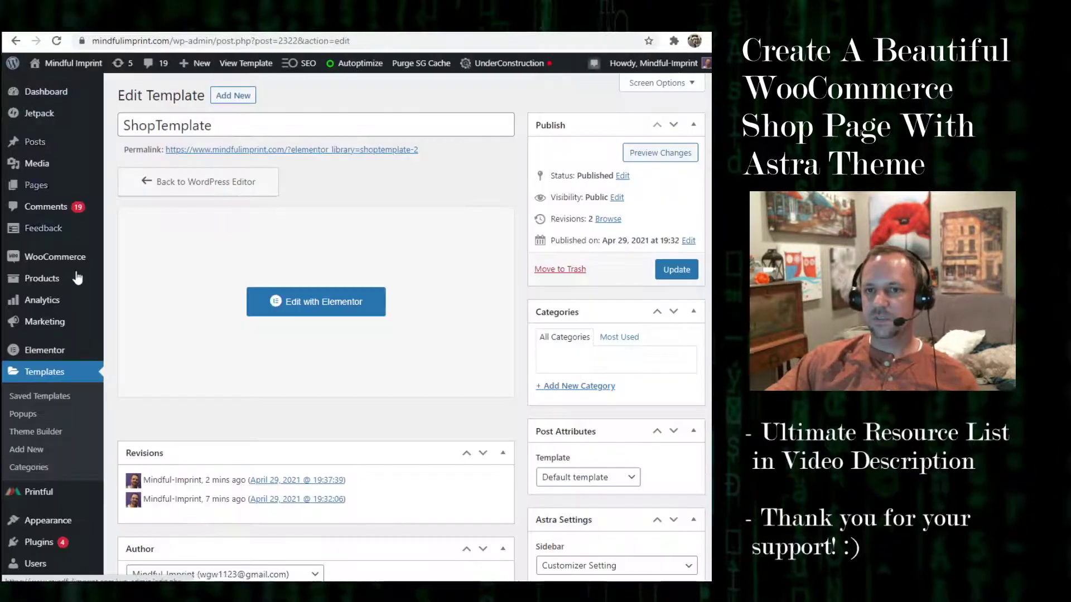
pyautogui.moveTo(91, 66)
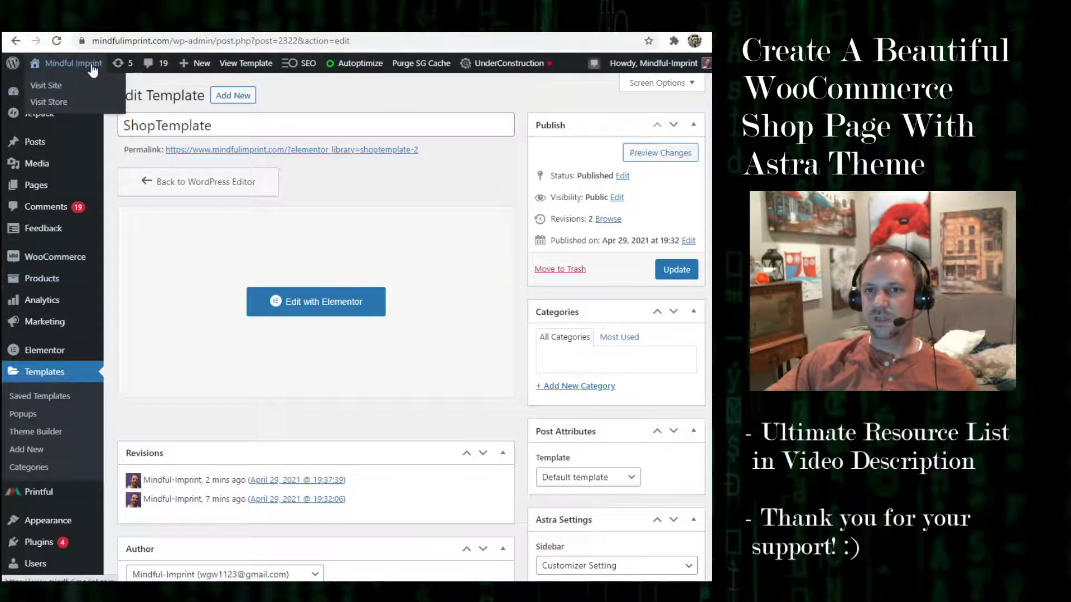
pyautogui.click(63, 106)
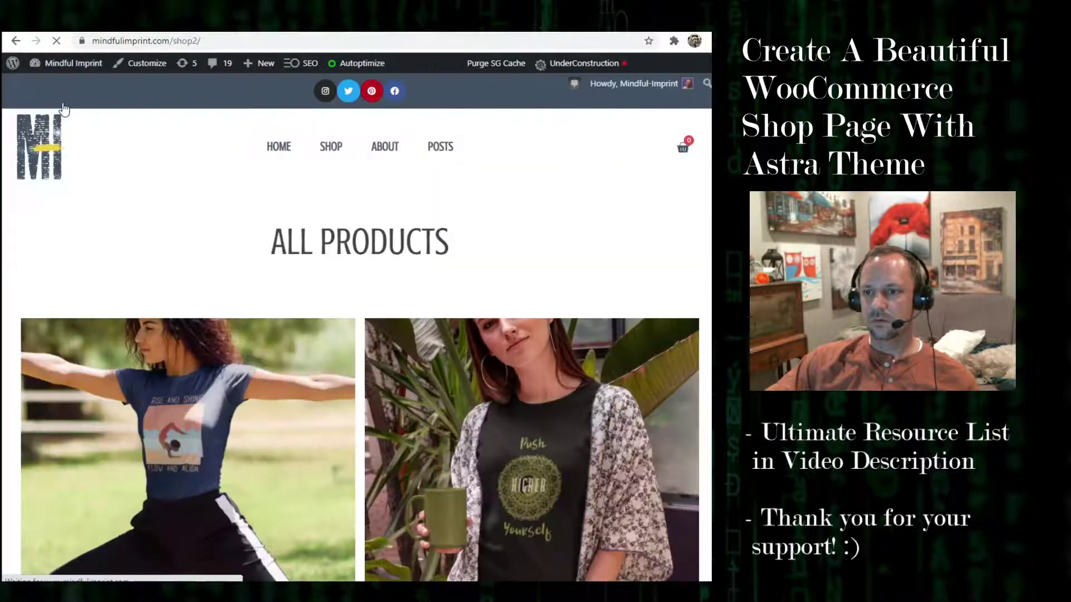
# Scroll through the shop2 page's two-column products, pagination and Browse Products by Categories section.
pyautogui.scroll(-12, 475, 284)
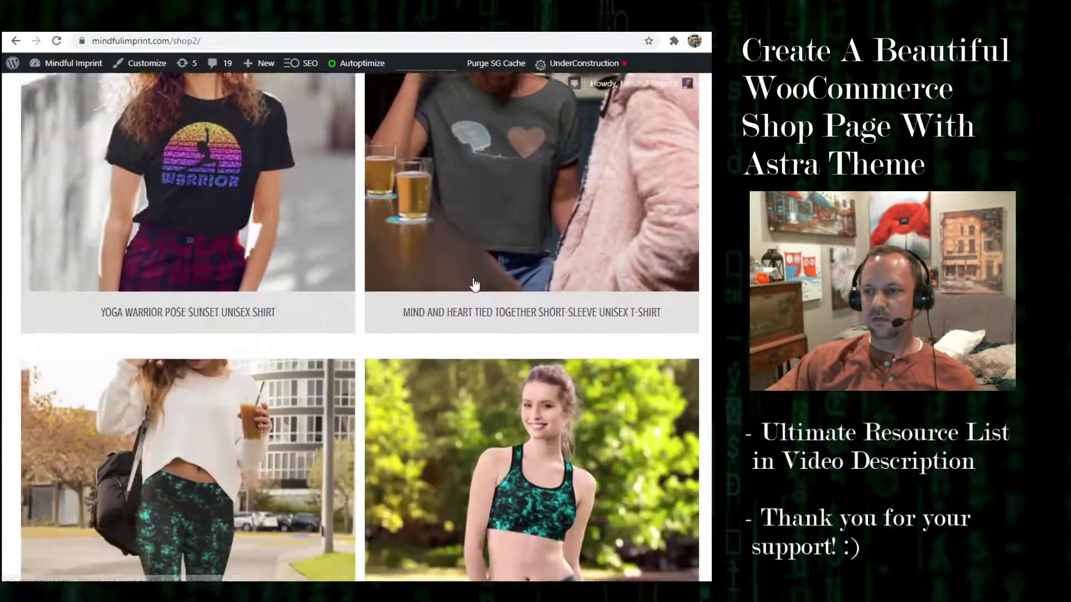
pyautogui.scroll(-18, 476, 284)
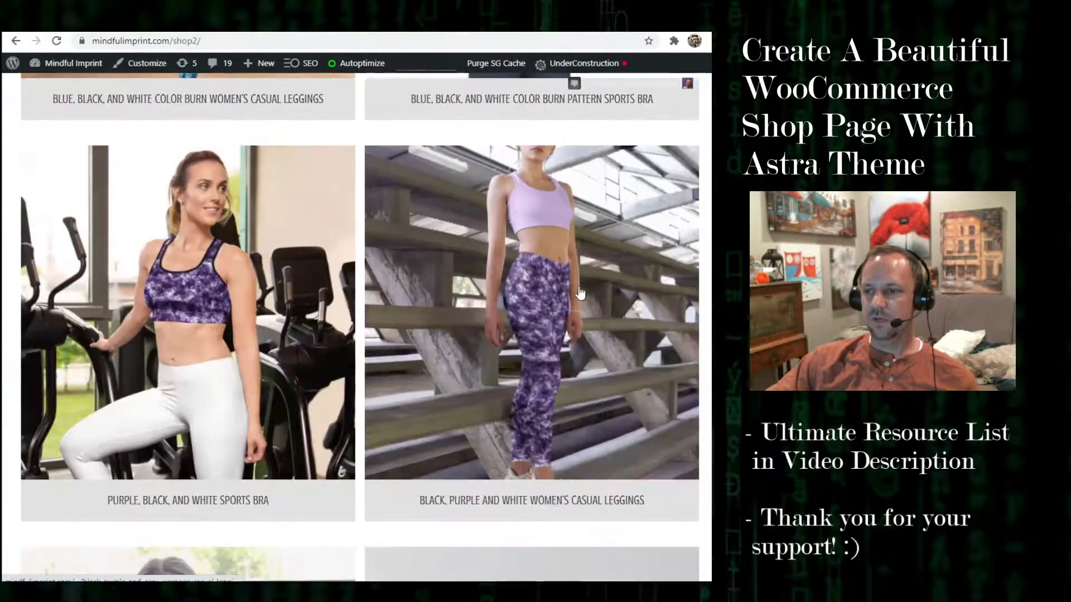
pyautogui.scroll(-12, 580, 290)
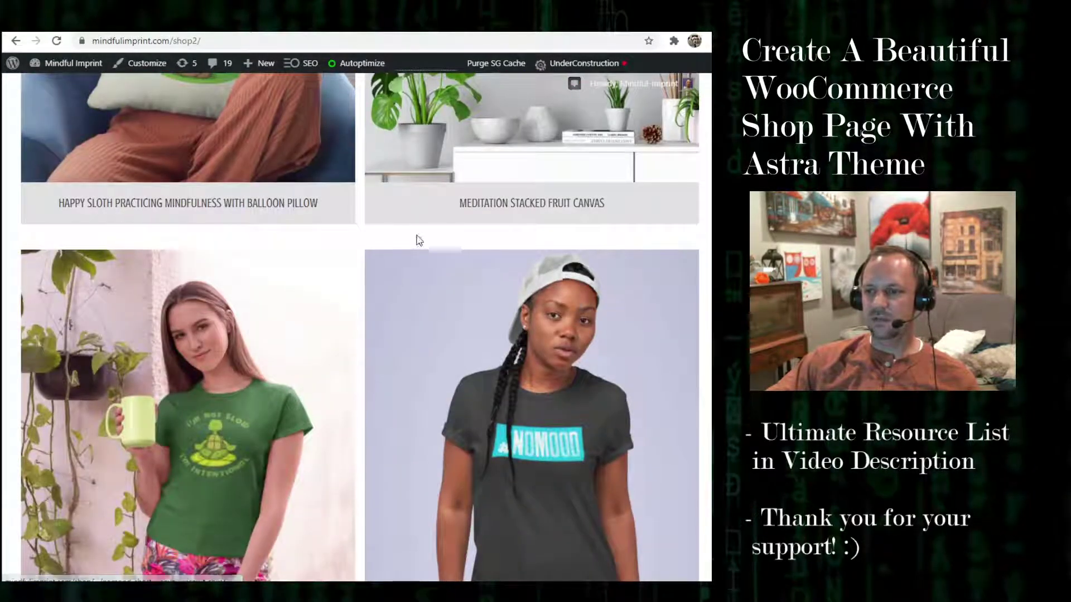
pyautogui.scroll(-9, 468, 218)
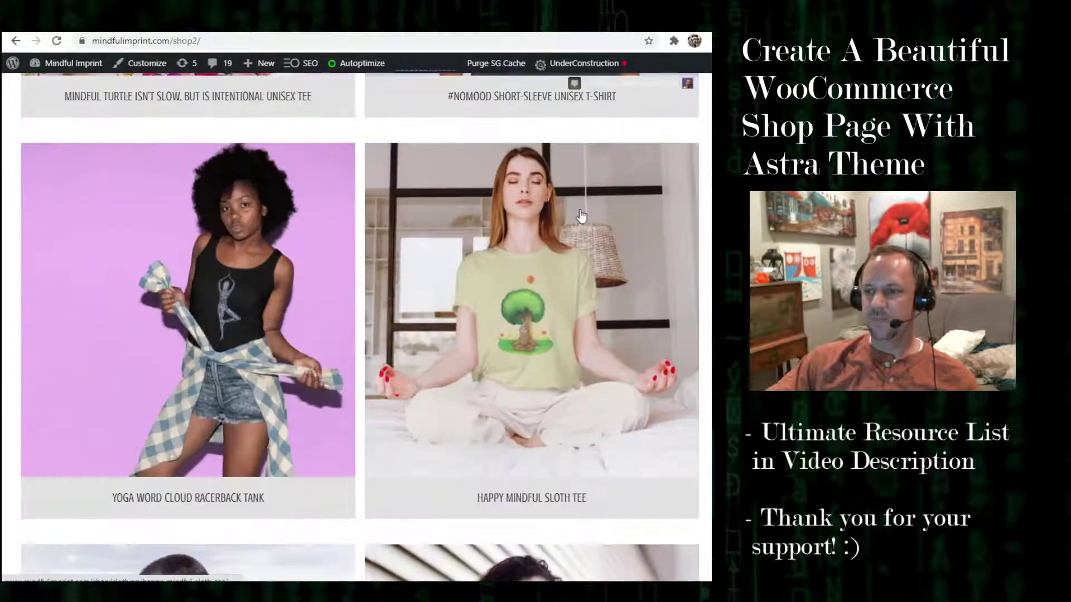
pyautogui.scroll(-15, 580, 215)
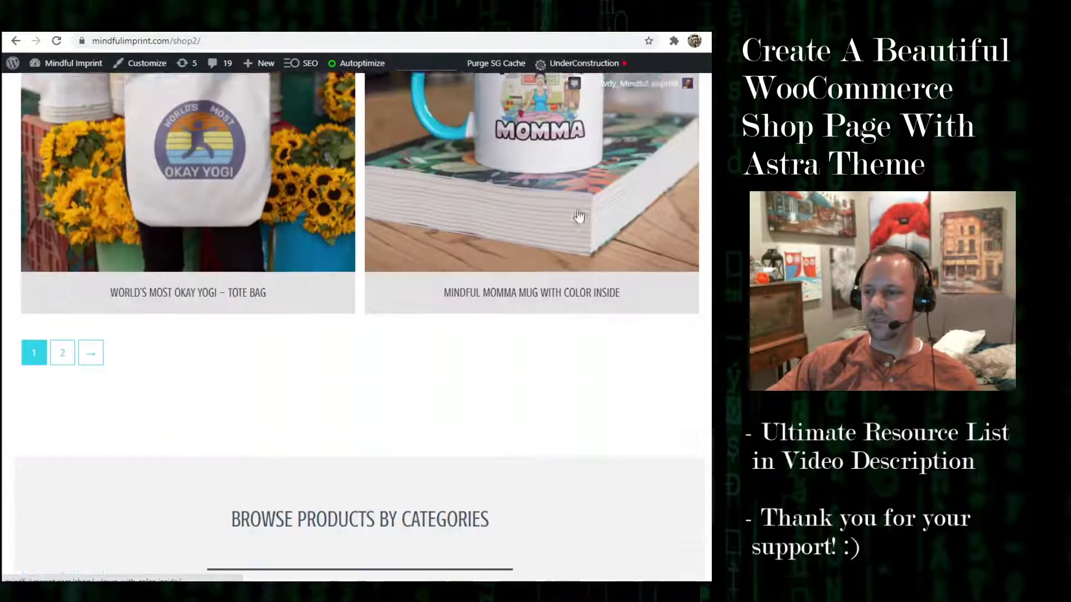
pyautogui.scroll(-3, 645, 321)
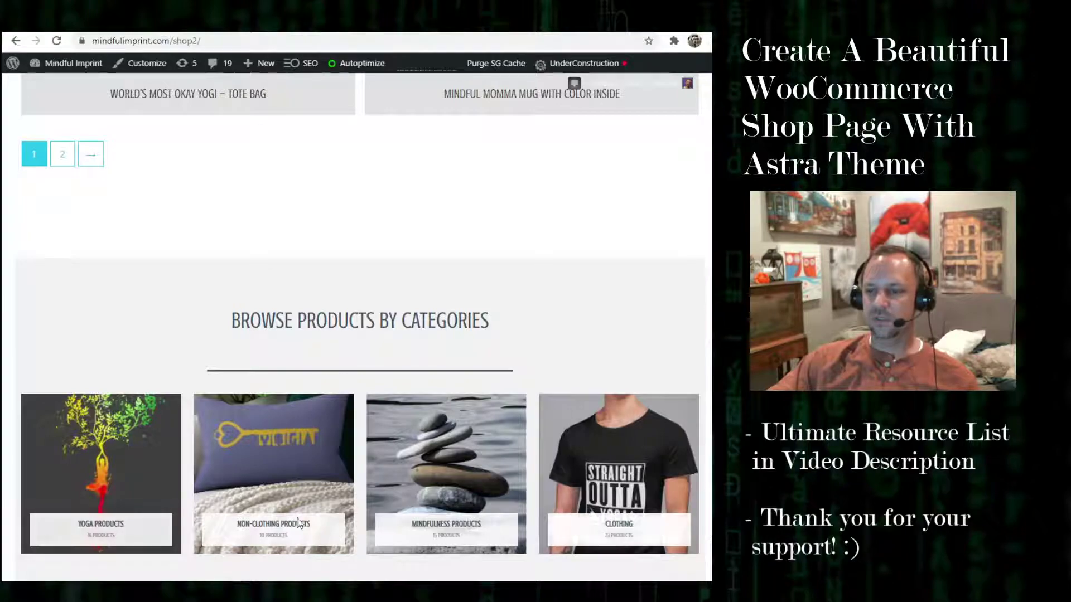
pyautogui.scroll(10, 342, 389)
pyautogui.scroll(-10, 390, 473)
pyautogui.scroll(15, 557, 184)
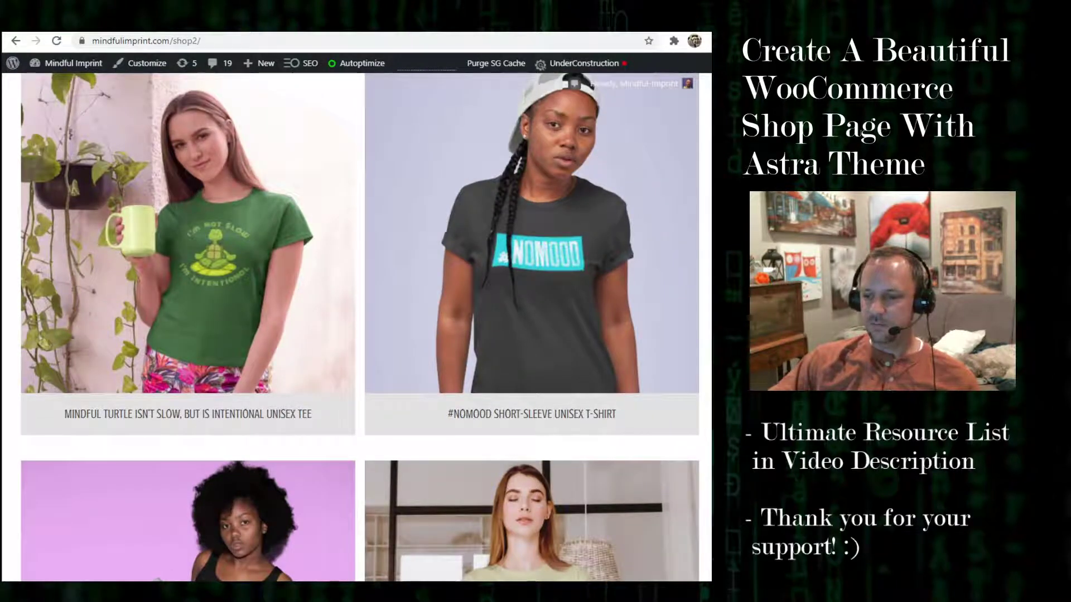
# In paint.net, finish the text and bring up the 'Thanks for watching' closing layer.
pyautogui.hotkey('alt', 'Tab')
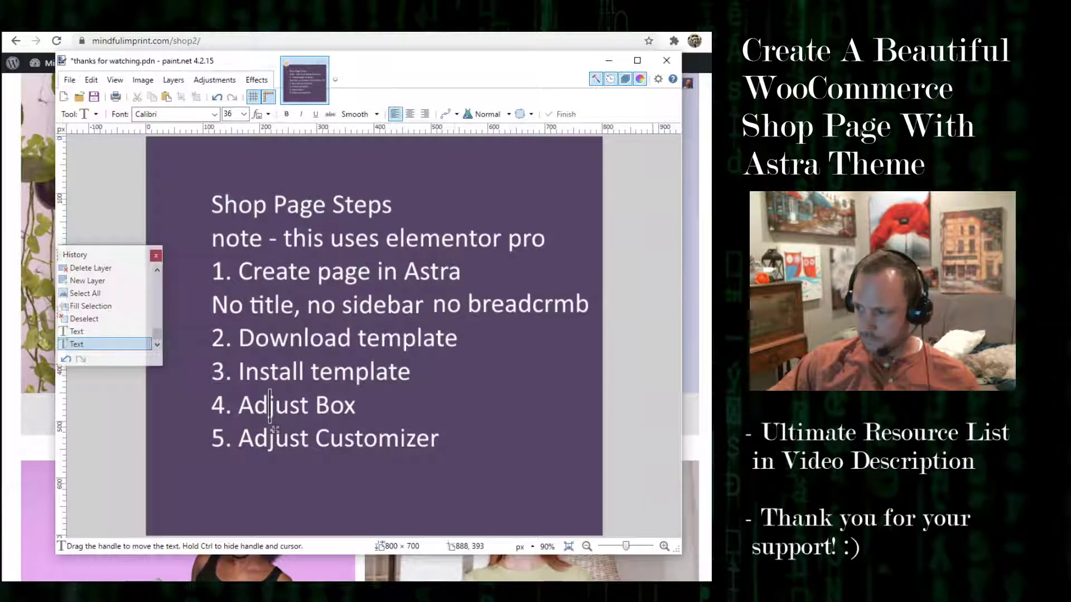
pyautogui.press('Escape')
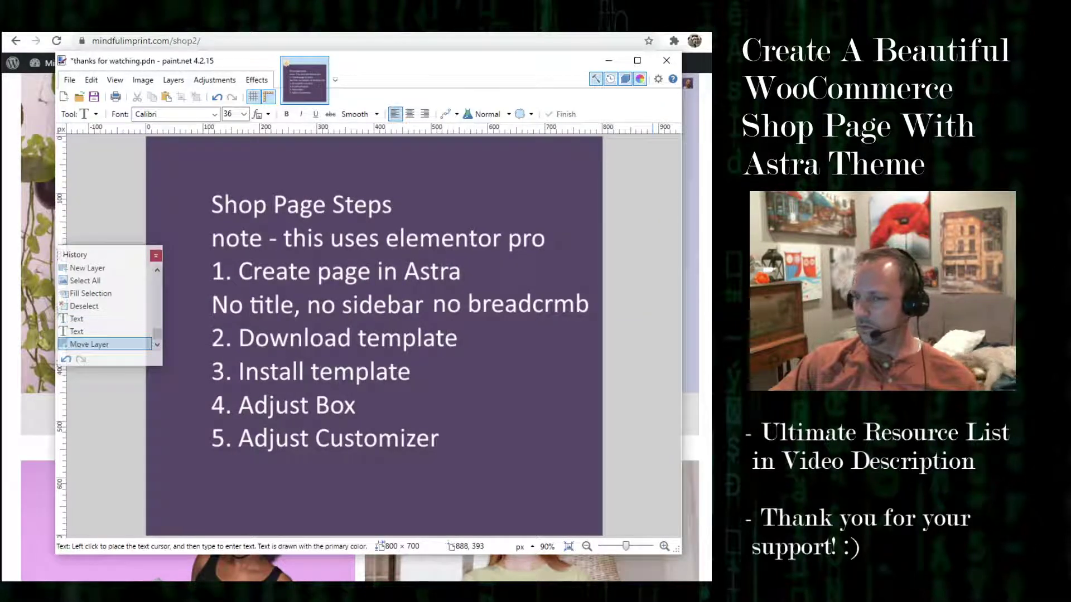
pyautogui.hotkey('ctrl', 'pagedown')
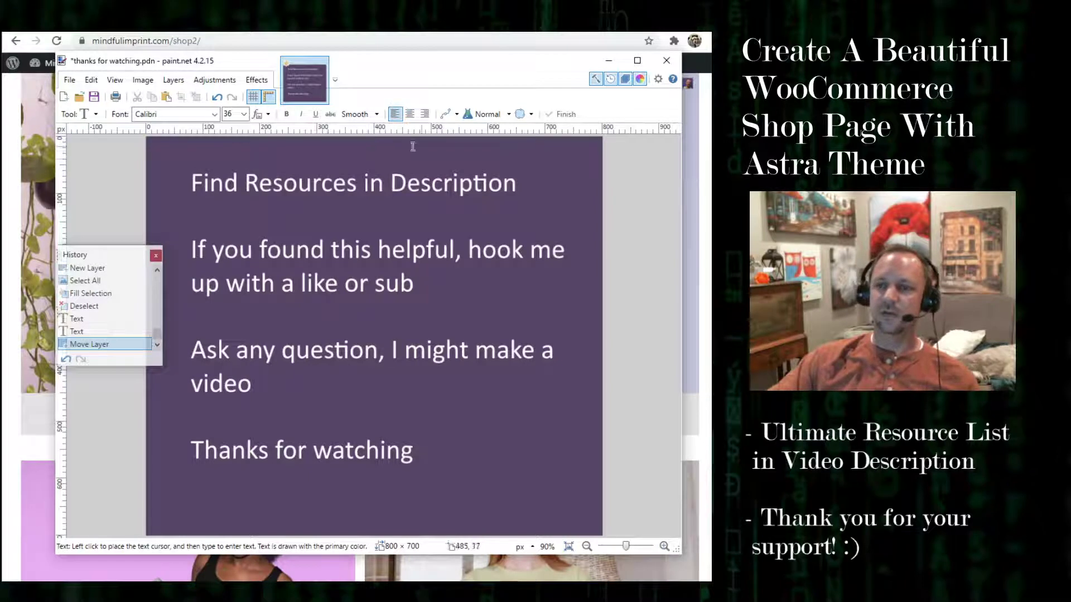